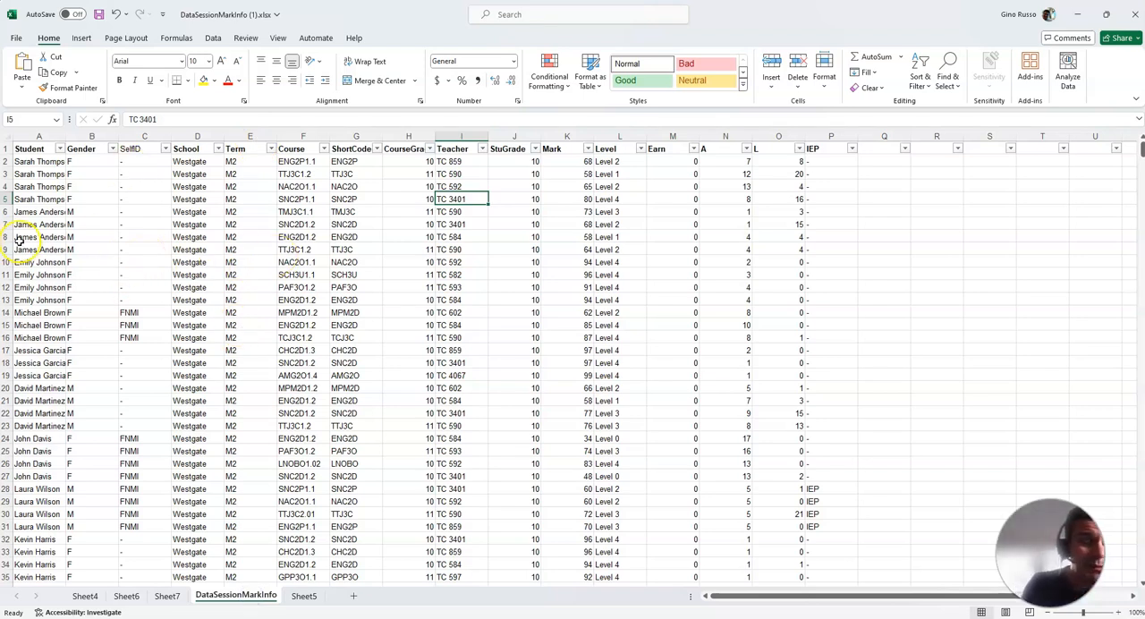
Examine the student, school, SelfID, gender, course, ShortCode, mark and level columns of the mark data
{"action": "left_click_drag", "start_coordinate": [20, 186], "coordinate": [34, 411]}
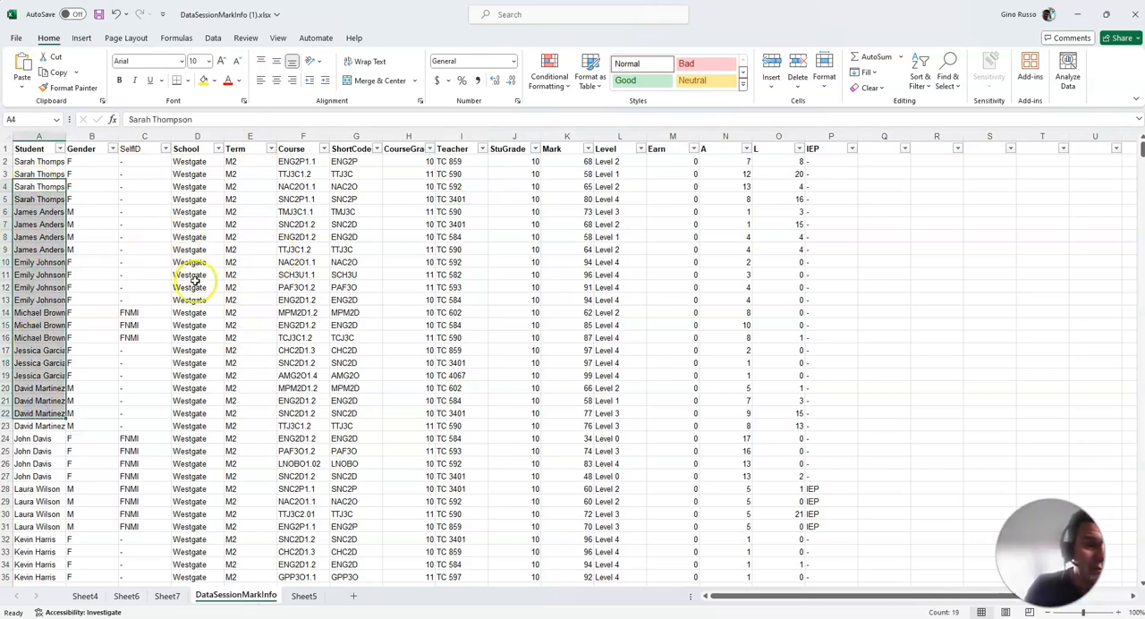
{"action": "left_click_drag", "start_coordinate": [189, 211], "coordinate": [195, 527]}
{"action": "left_click_drag", "start_coordinate": [135, 198], "coordinate": [135, 554]}
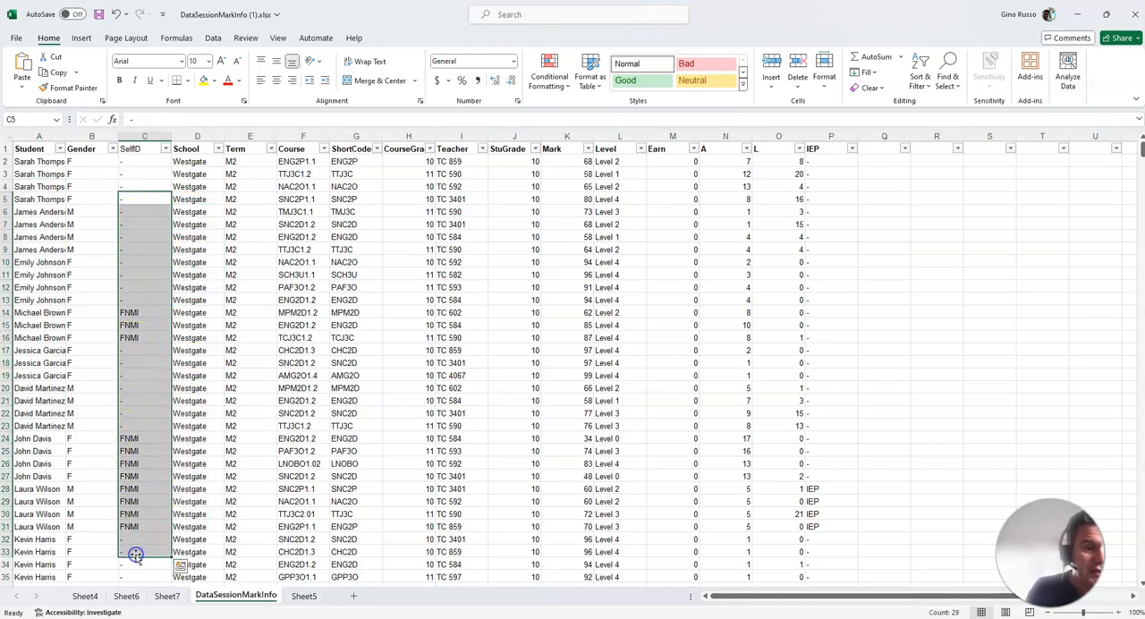
{"action": "left_click_drag", "start_coordinate": [92, 198], "coordinate": [91, 461]}
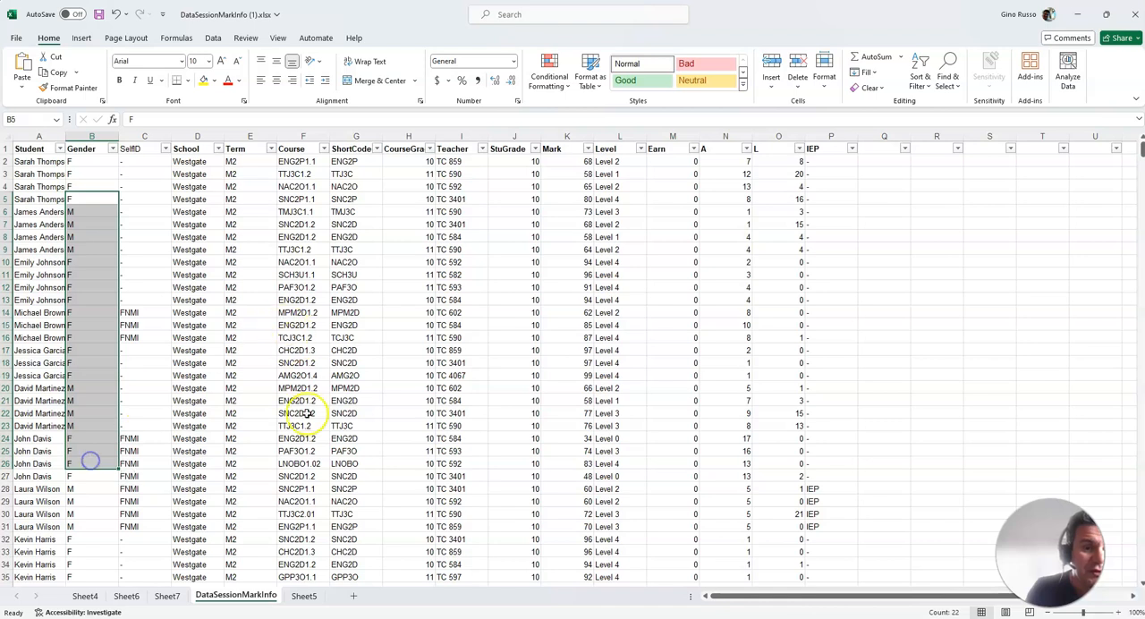
{"action": "left_click_drag", "start_coordinate": [295, 213], "coordinate": [304, 105]}
{"action": "left_click", "coordinate": [353, 186]}
{"action": "left_click_drag", "start_coordinate": [352, 161], "coordinate": [353, 421]}
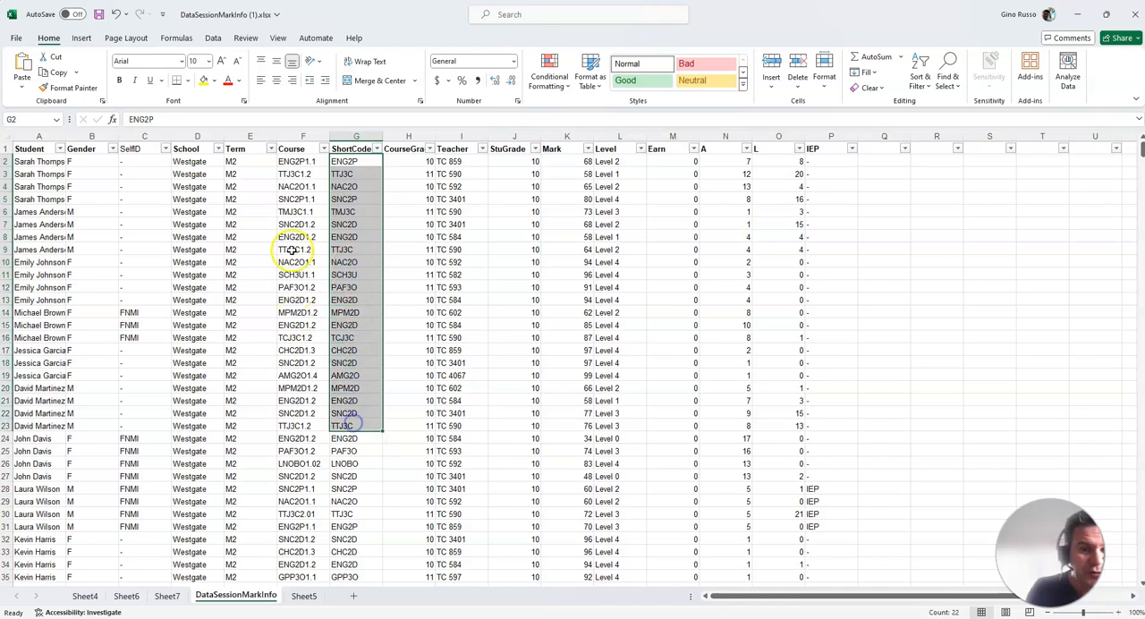
{"action": "left_click_drag", "start_coordinate": [293, 238], "coordinate": [291, 358]}
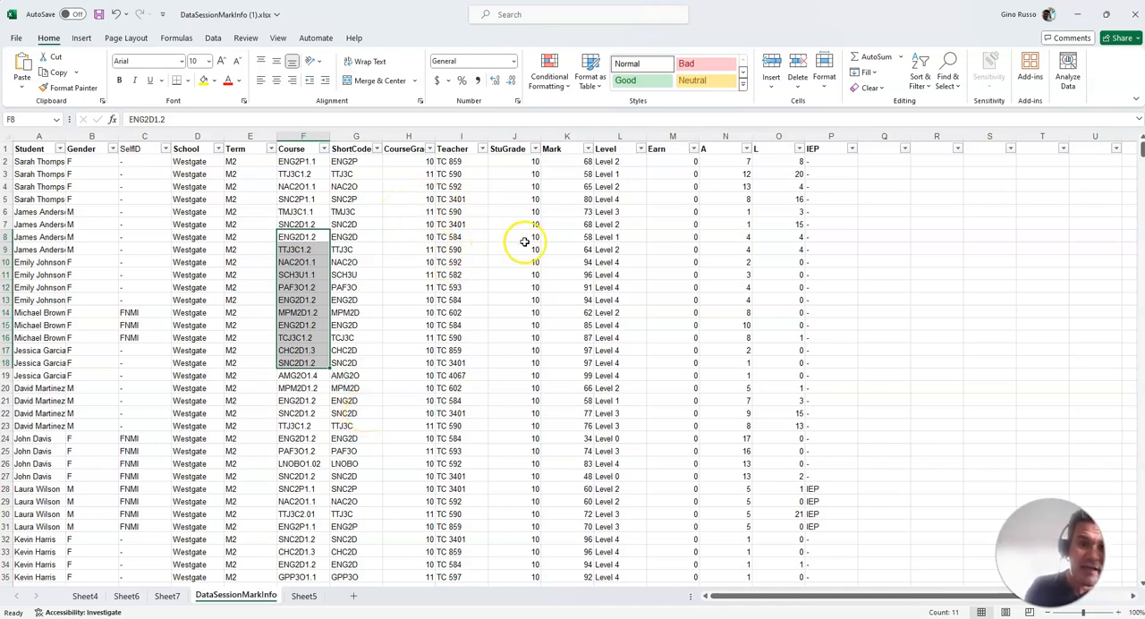
{"action": "left_click_drag", "start_coordinate": [580, 199], "coordinate": [583, 409]}
{"action": "left_click_drag", "start_coordinate": [612, 199], "coordinate": [615, 401]}
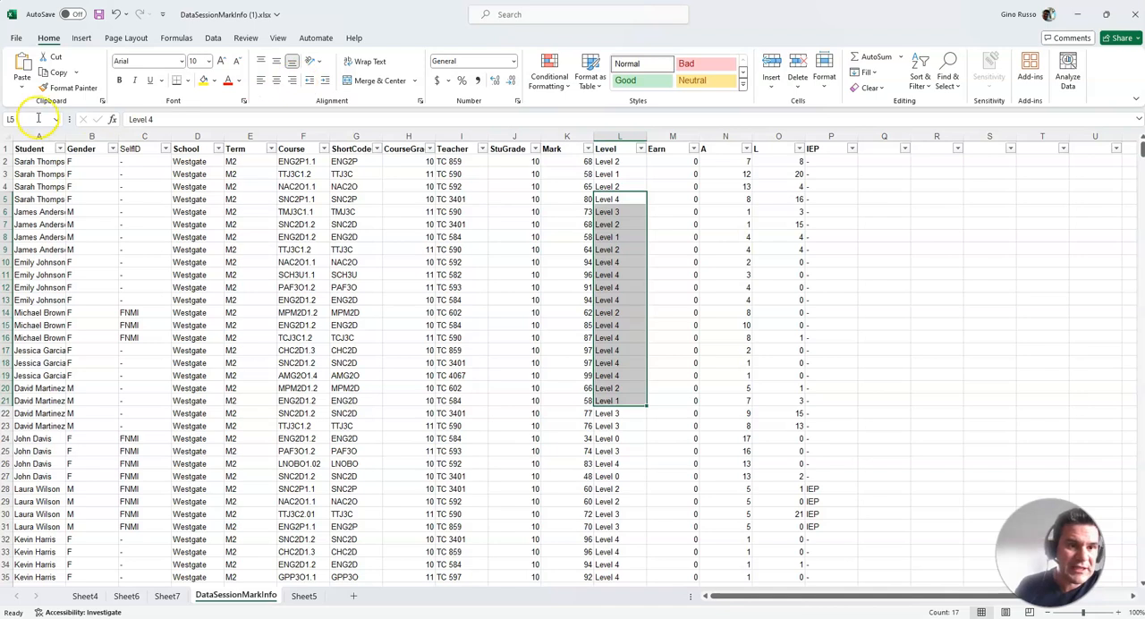
Insert a PivotTable on a new worksheet using the entire DataSessionMarkInfo sheet as its source
{"action": "left_click", "coordinate": [6, 135]}
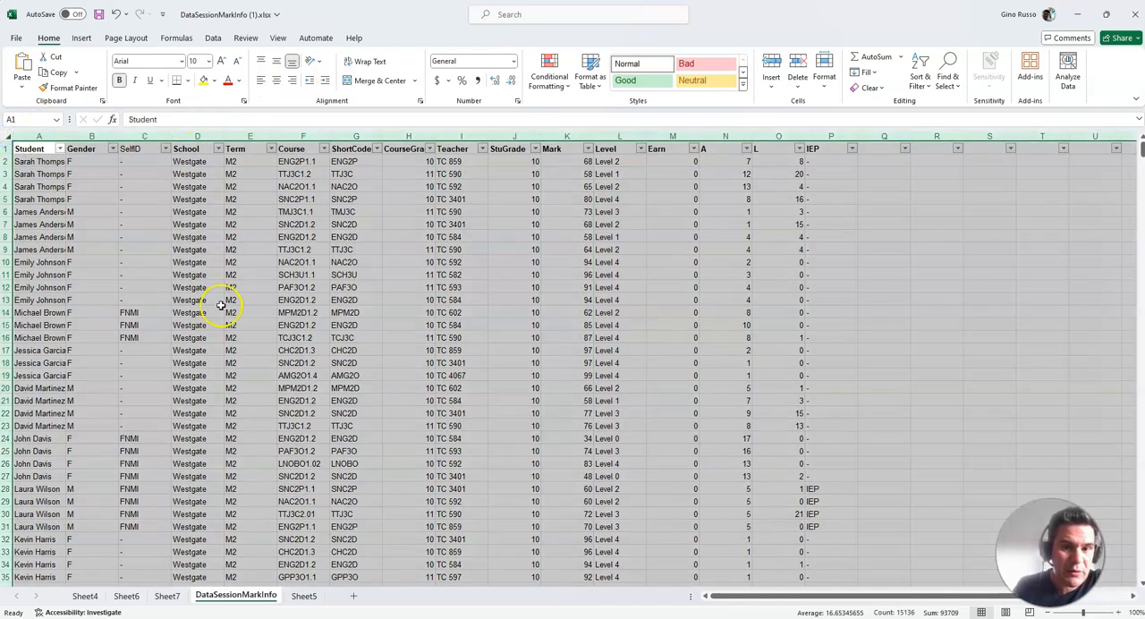
{"action": "left_click", "coordinate": [81, 37]}
{"action": "left_click", "coordinate": [27, 66]}
{"action": "left_click", "coordinate": [543, 376]}
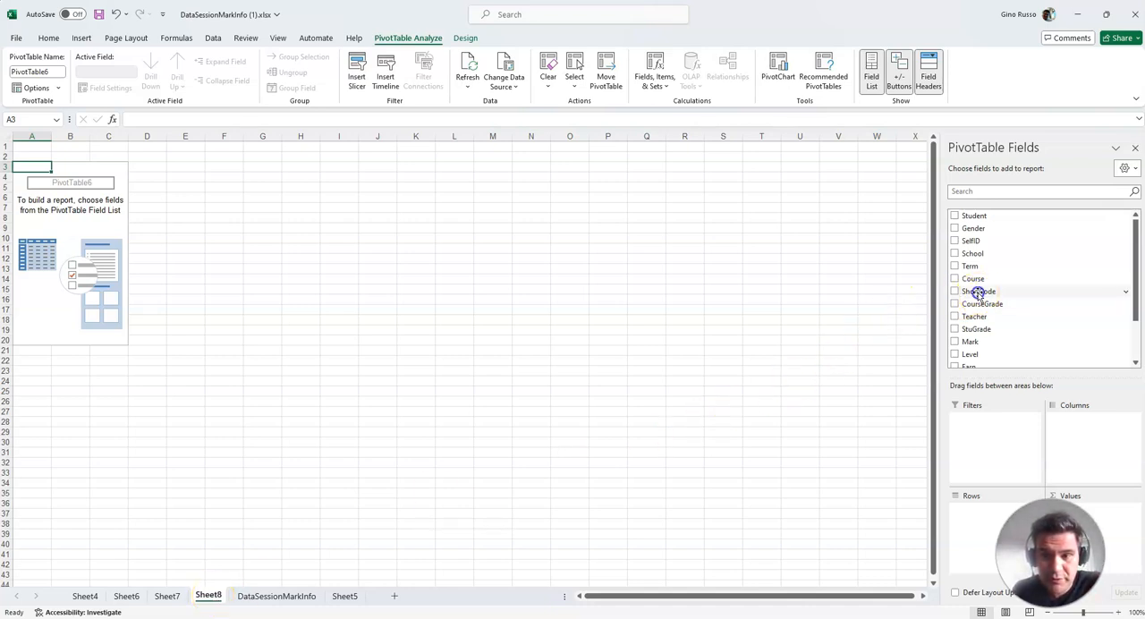
Add the ShortCode field to the PivotTable rows and look through the resulting course list
{"action": "left_click_drag", "start_coordinate": [979, 293], "coordinate": [982, 360]}
{"action": "left_click_drag", "start_coordinate": [982, 454], "coordinate": [948, 271]}
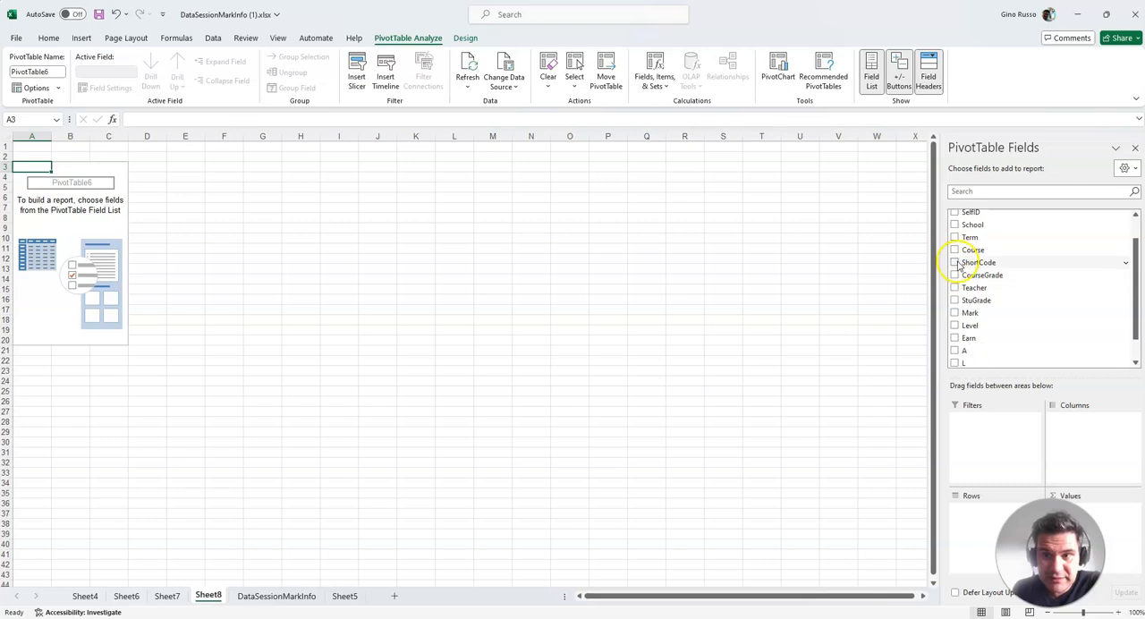
{"action": "left_click", "coordinate": [955, 263]}
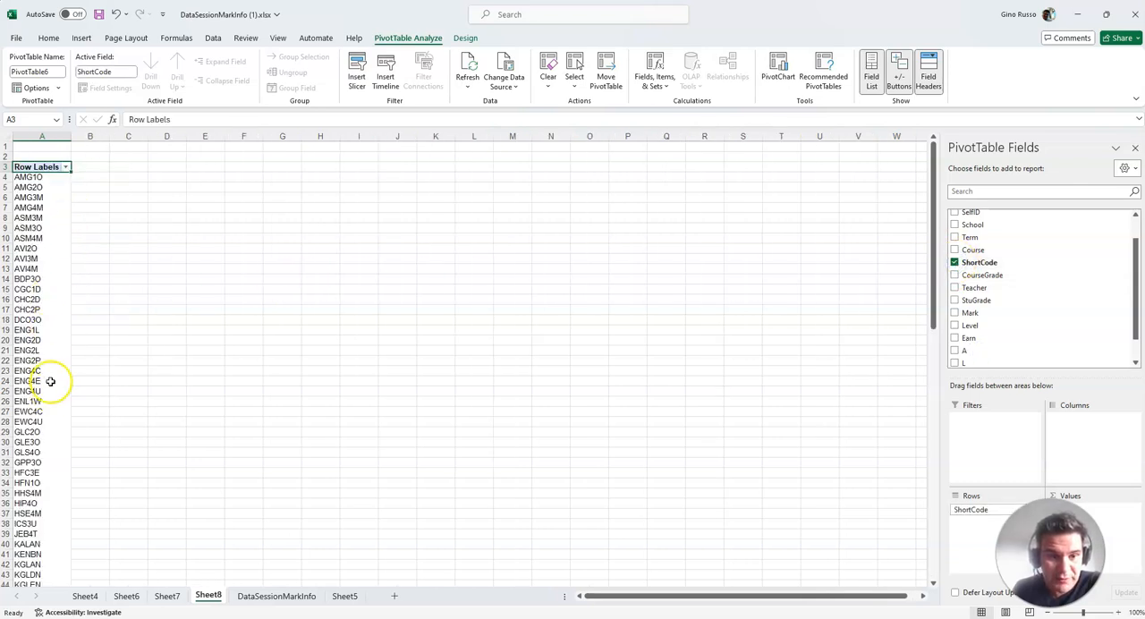
{"action": "scroll", "coordinate": [38, 422], "scroll_direction": "down", "scroll_amount": 6}
{"action": "scroll", "coordinate": [33, 442], "scroll_direction": "down", "scroll_amount": 15}
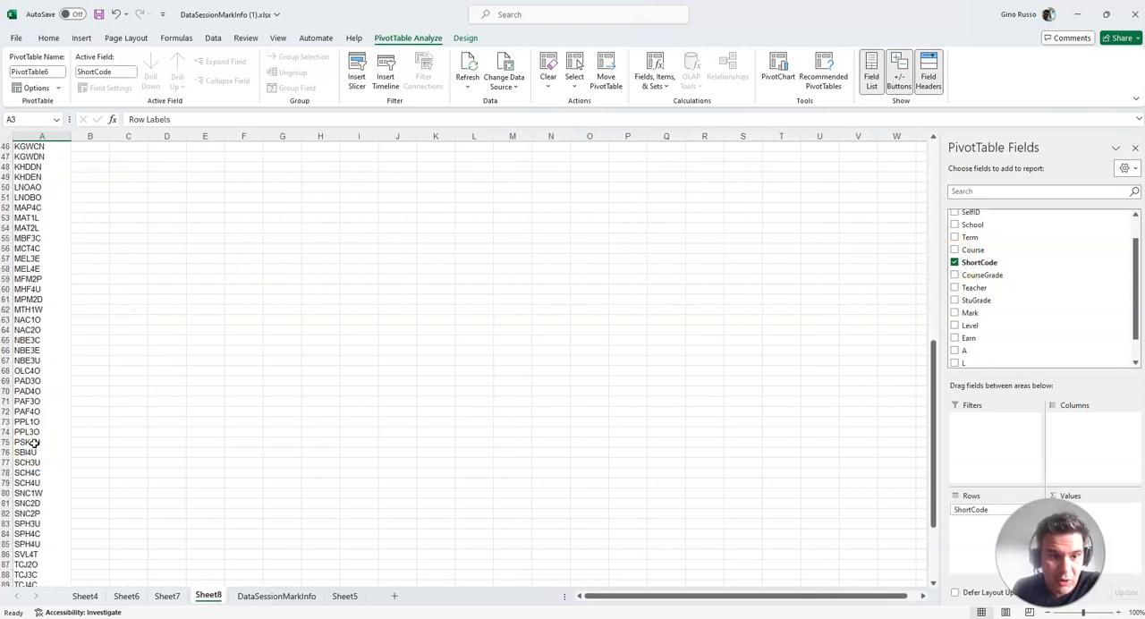
{"action": "scroll", "coordinate": [34, 442], "scroll_direction": "up", "scroll_amount": 20}
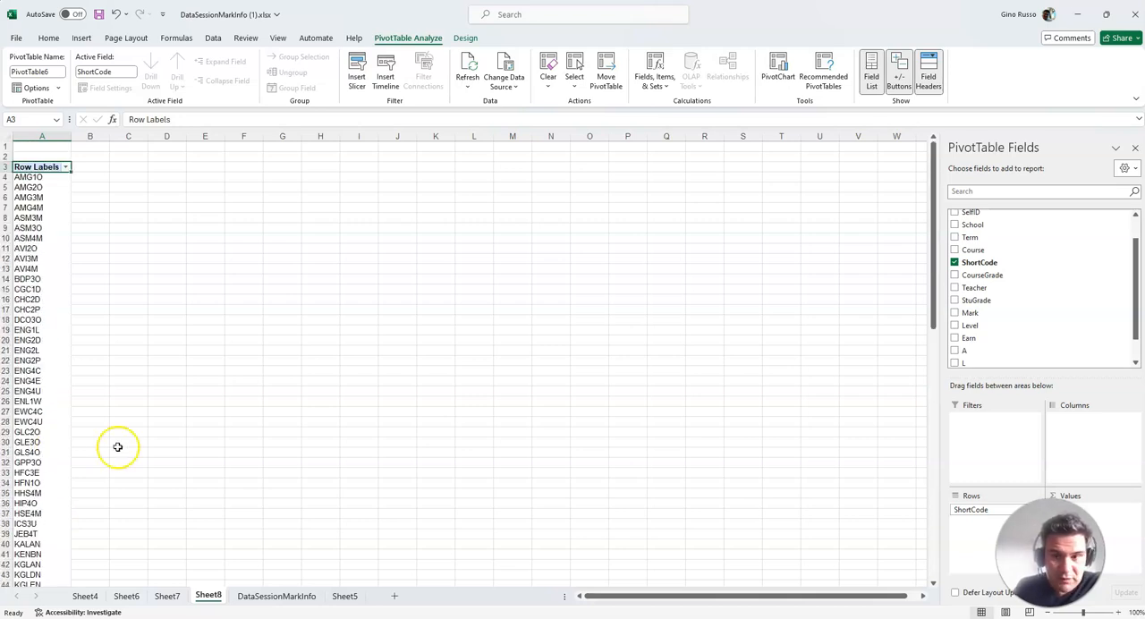
Add the Mark field to the PivotTable and place it in Values, then check the ENG4U and ENL1W rows
{"action": "left_click", "coordinate": [954, 313]}
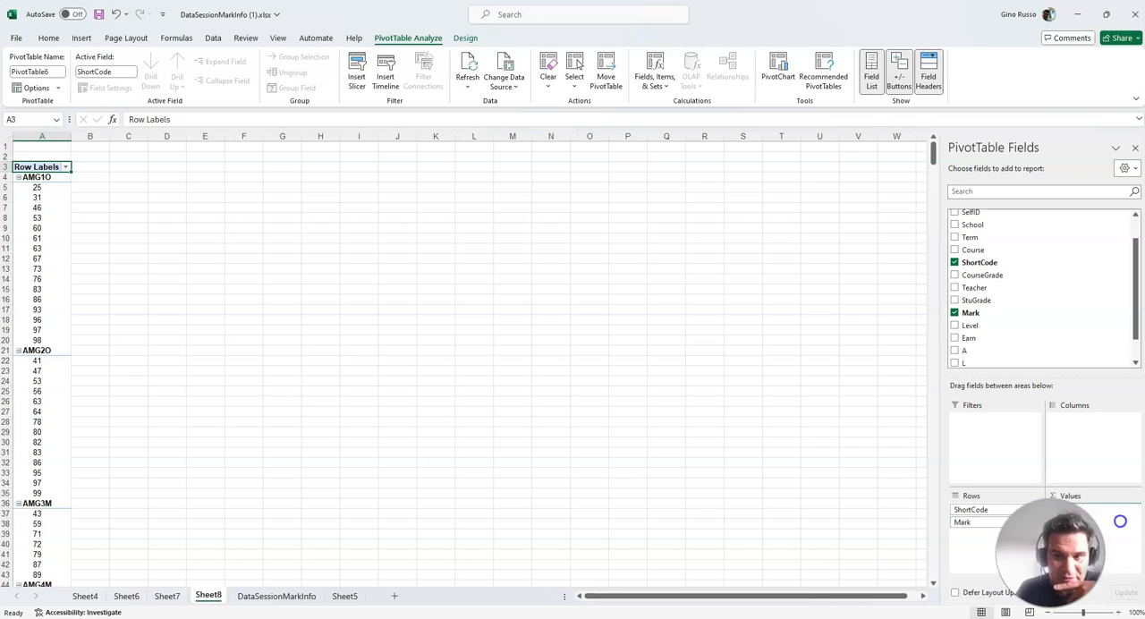
{"action": "left_click_drag", "start_coordinate": [1120, 521], "coordinate": [1123, 526]}
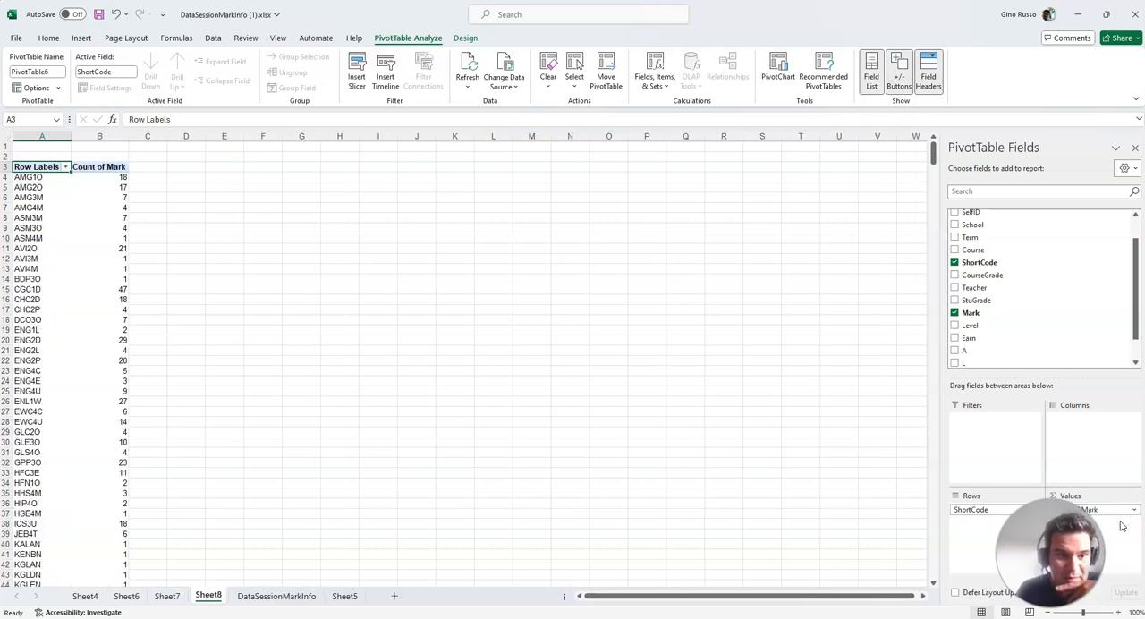
{"action": "left_click", "coordinate": [27, 394]}
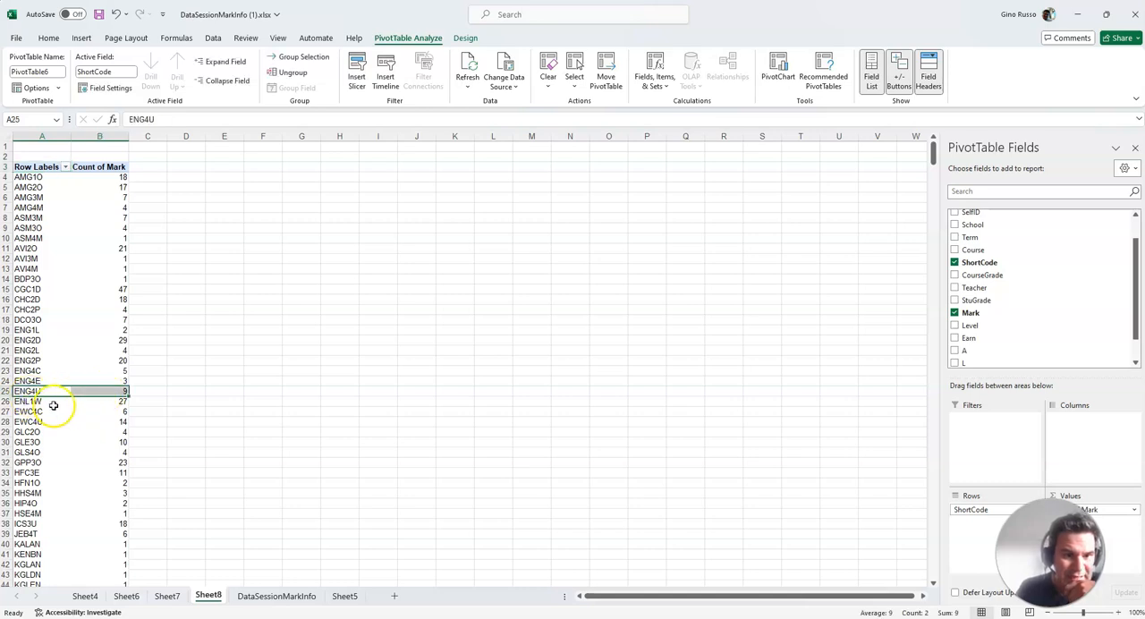
{"action": "left_click", "coordinate": [22, 403]}
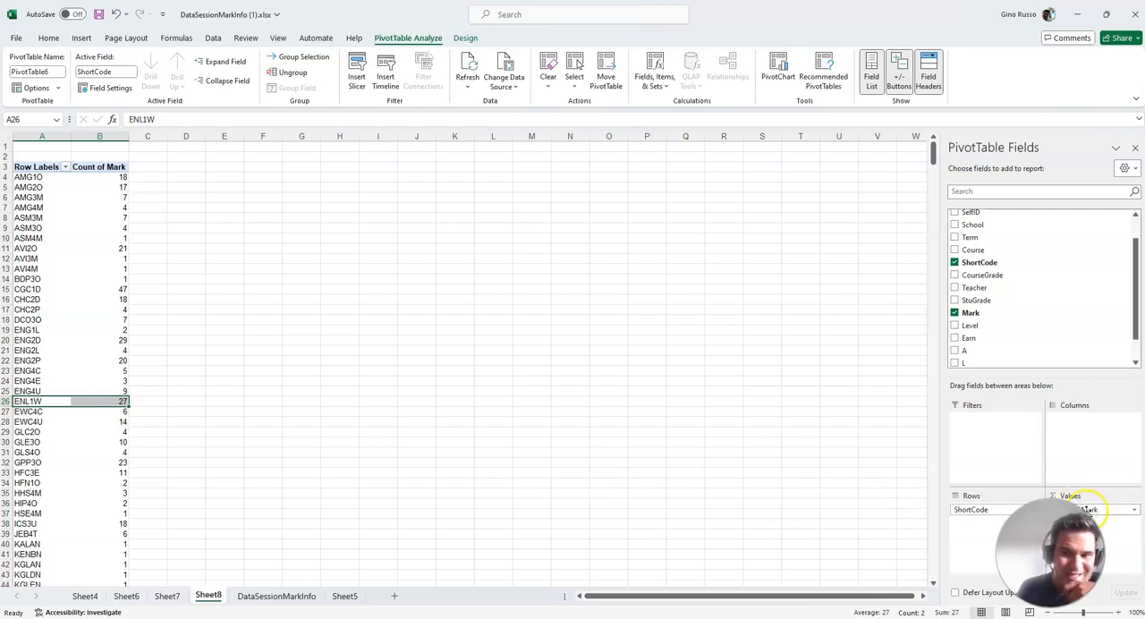
Change the Mark value field's summary calculation to Average
{"action": "left_click", "coordinate": [1134, 511]}
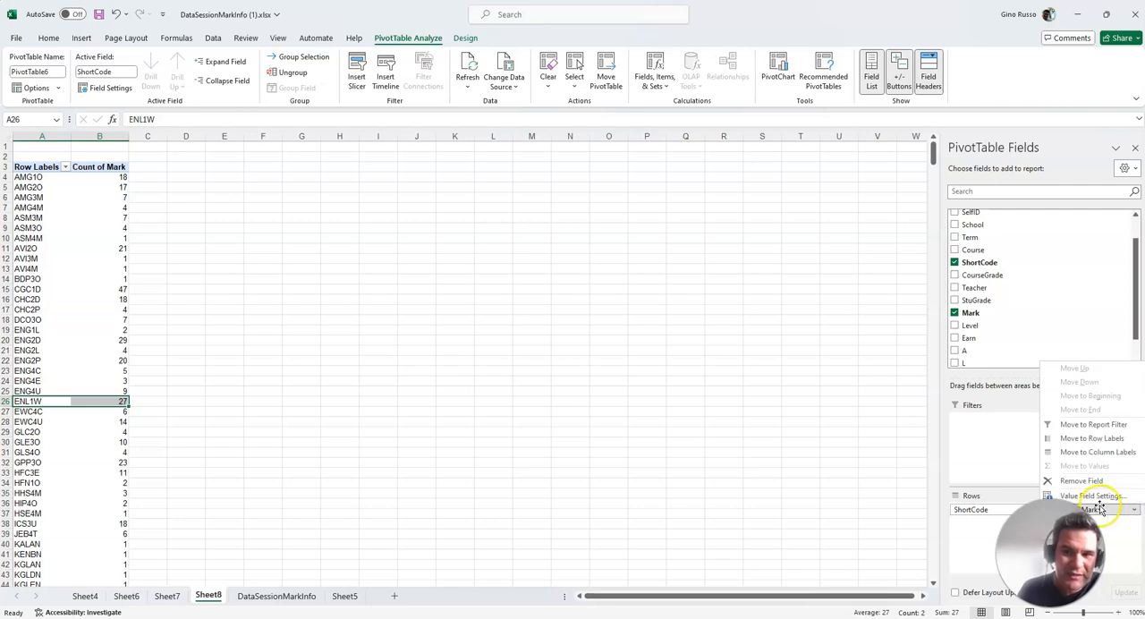
{"action": "left_click", "coordinate": [1116, 530]}
{"action": "left_click", "coordinate": [1135, 511]}
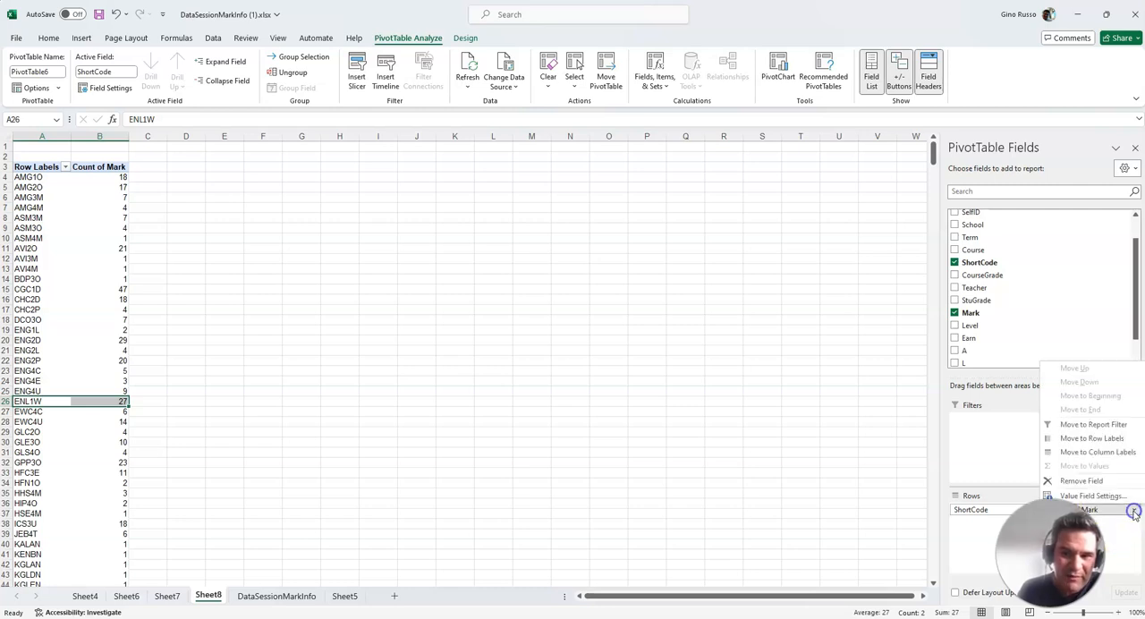
{"action": "left_click", "coordinate": [1090, 497]}
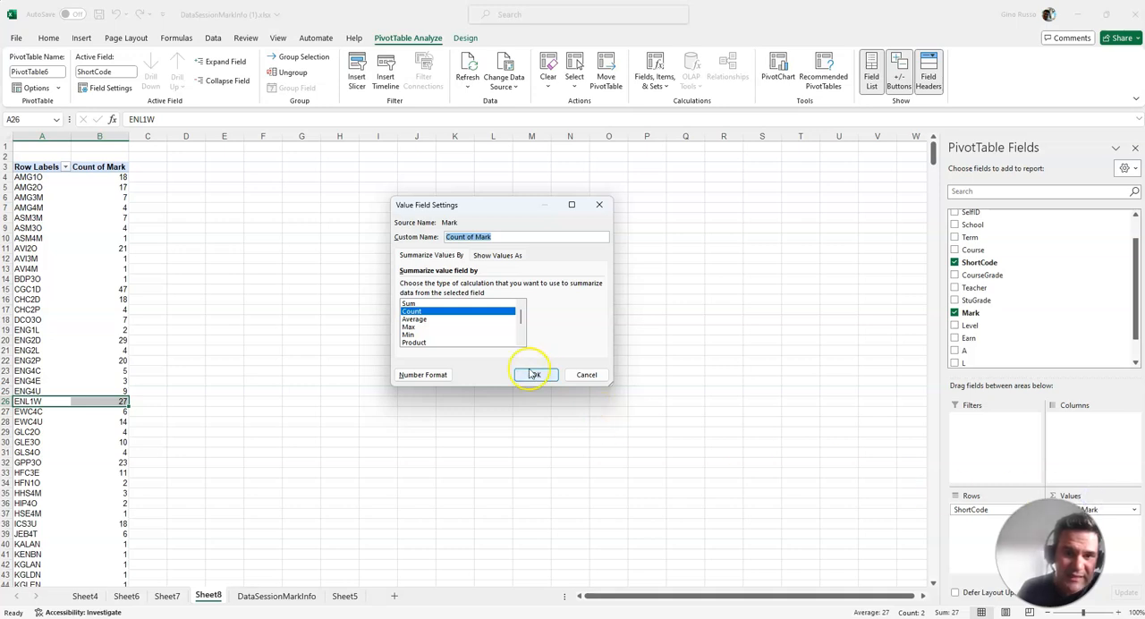
{"action": "left_click", "coordinate": [414, 319]}
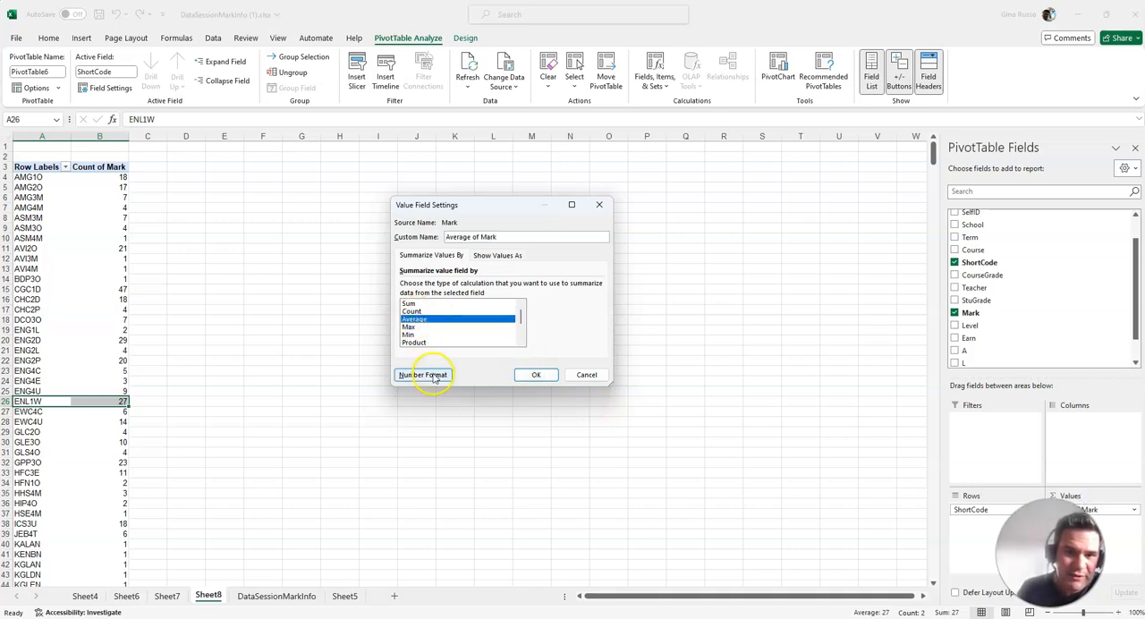
Format the averaged marks as Number with 0 decimal places and apply the value field settings with Average selected
{"action": "left_click", "coordinate": [424, 375]}
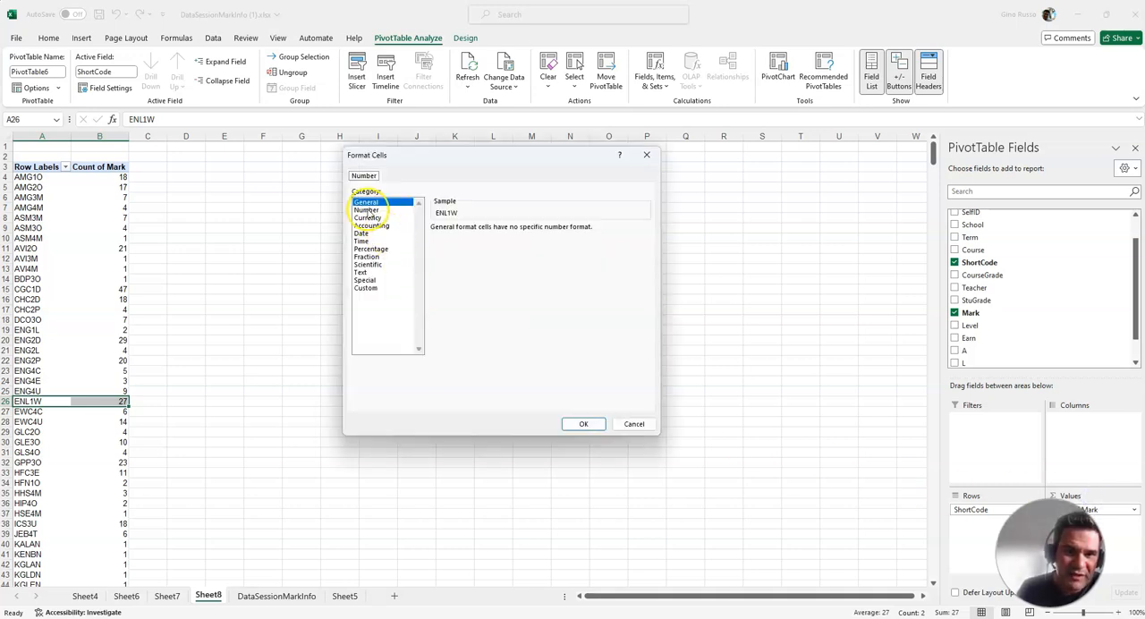
{"action": "left_click", "coordinate": [366, 209]}
{"action": "left_click", "coordinate": [512, 232]}
{"action": "left_click", "coordinate": [512, 232]}
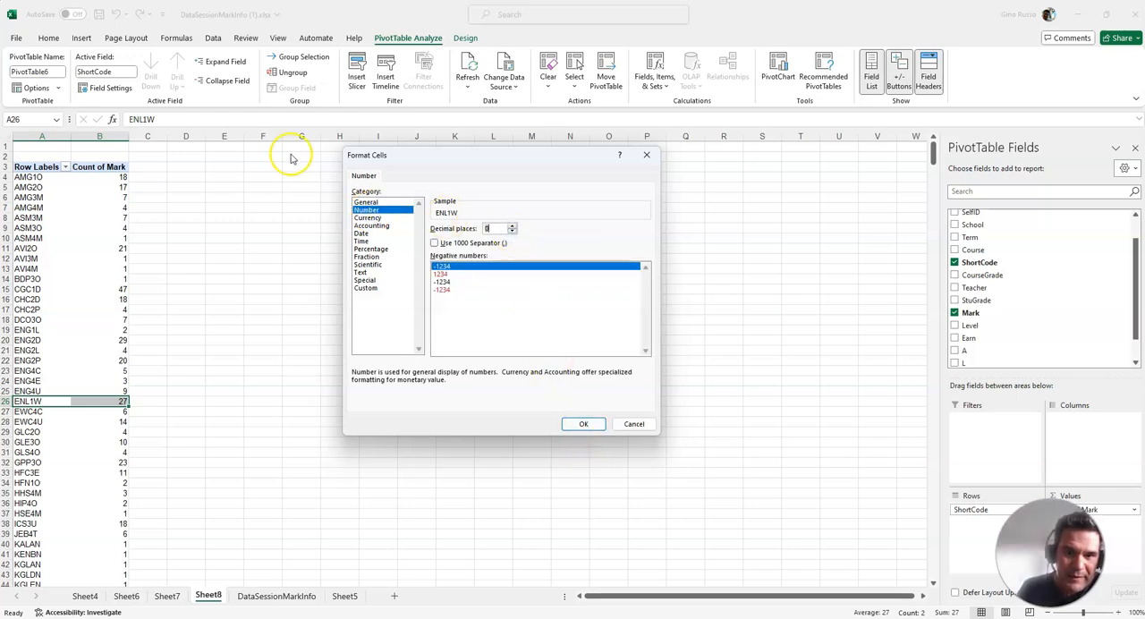
{"action": "left_click", "coordinate": [570, 423]}
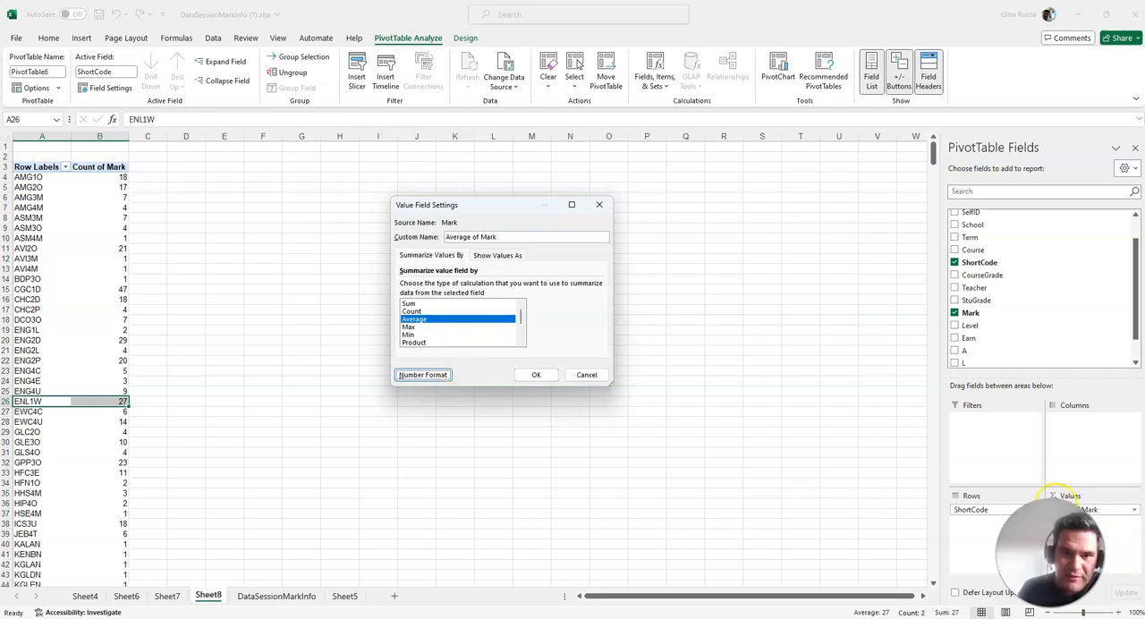
{"action": "left_click", "coordinate": [411, 311]}
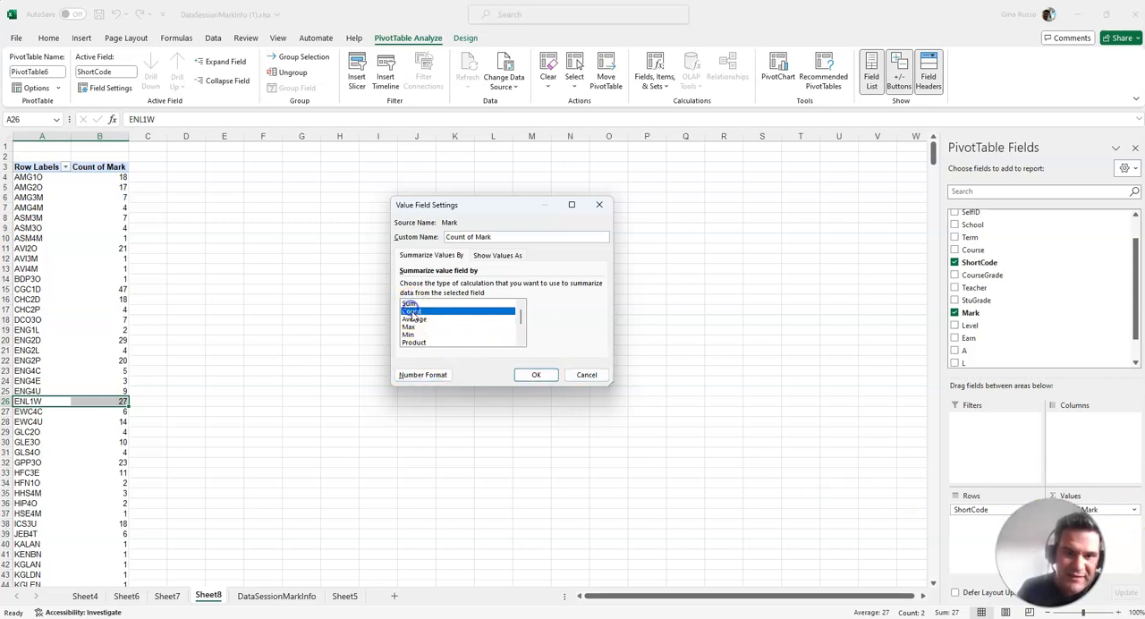
{"action": "left_click", "coordinate": [413, 320]}
{"action": "left_click", "coordinate": [537, 375]}
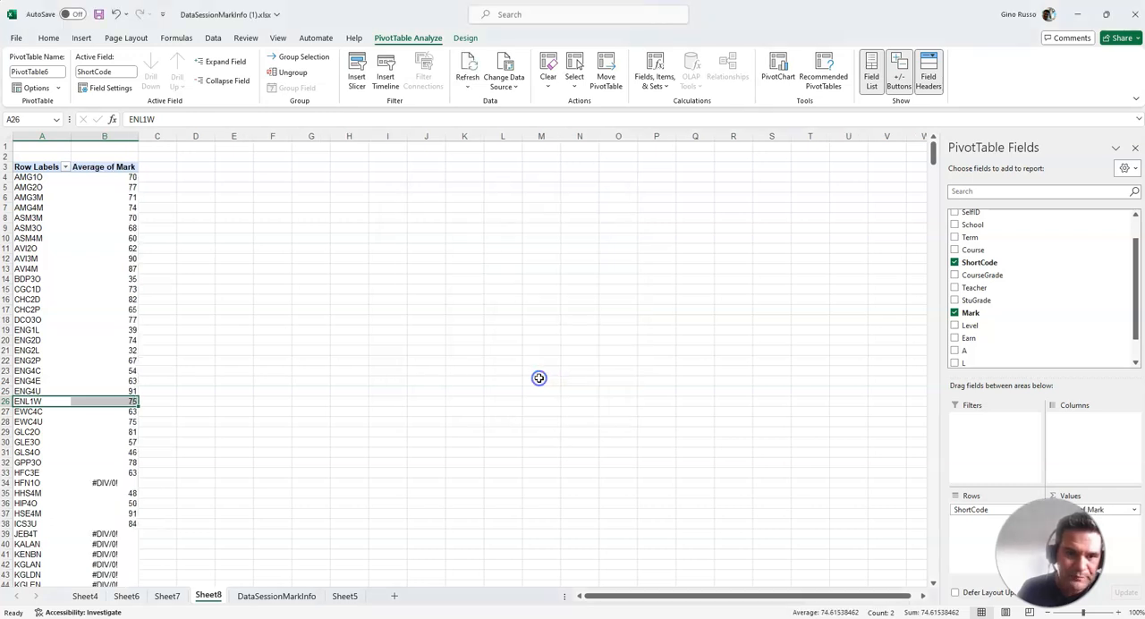
Review the average mark of each course, including AMG1O and ENL1W, down to the grand total
{"action": "left_click", "coordinate": [130, 176]}
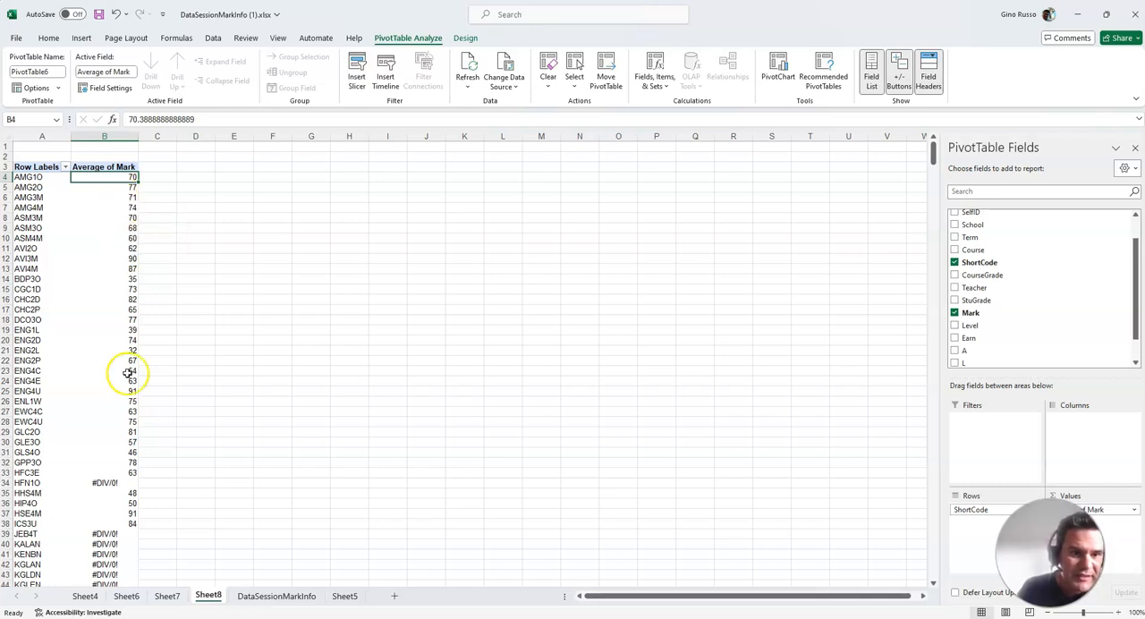
{"action": "scroll", "coordinate": [116, 450], "scroll_direction": "down", "scroll_amount": 1}
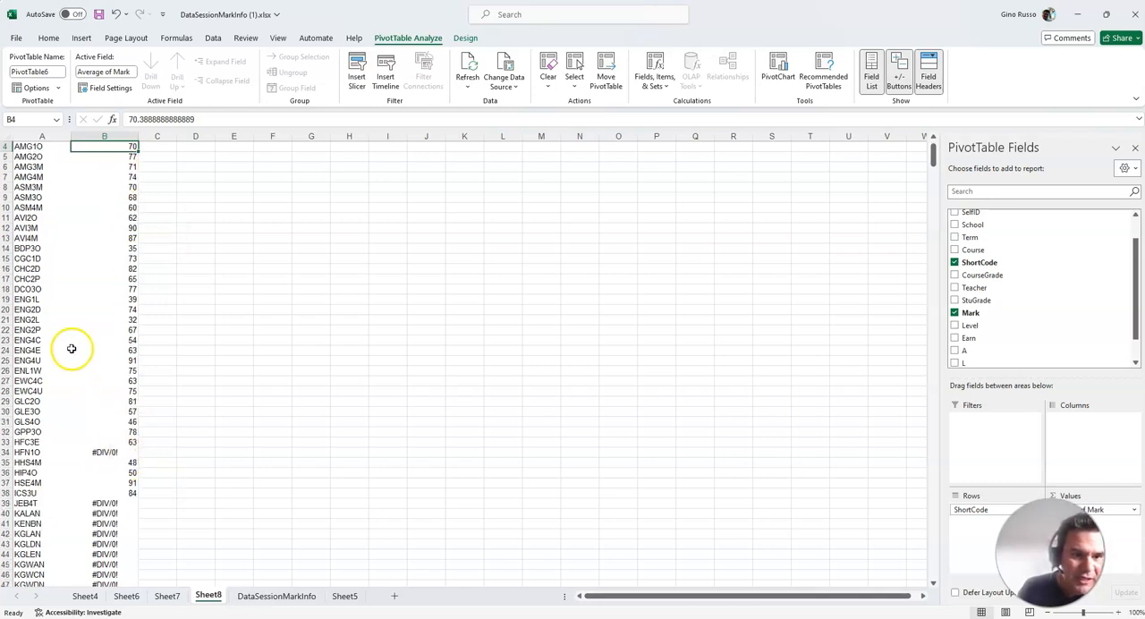
{"action": "left_click", "coordinate": [132, 370]}
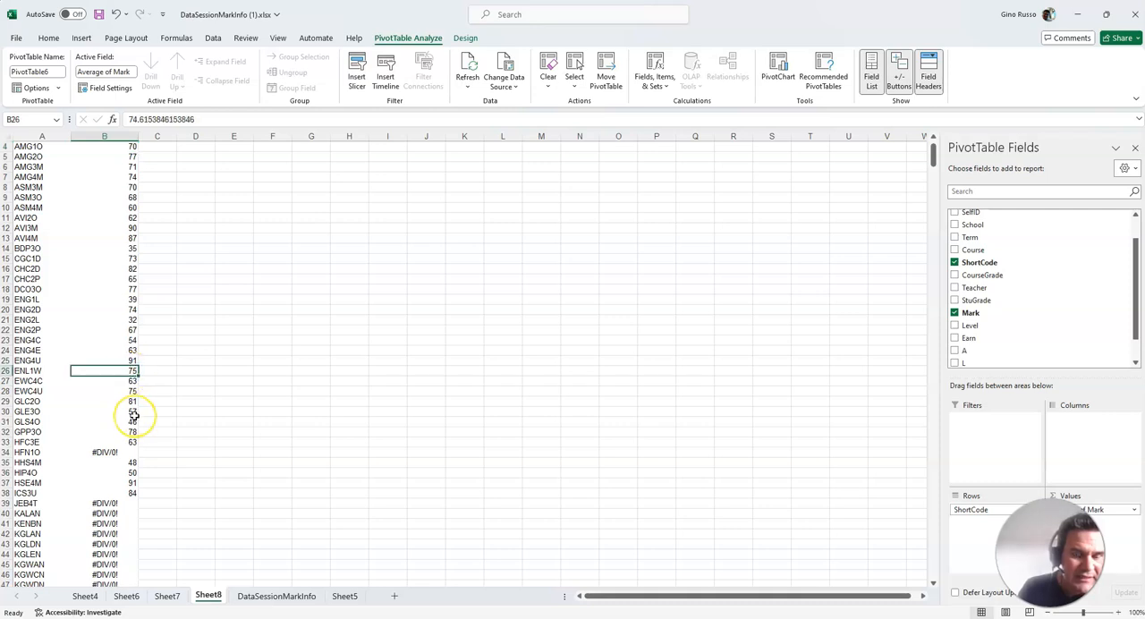
{"action": "mouse_move", "coordinate": [133, 415]}
{"action": "scroll", "coordinate": [134, 415], "scroll_direction": "down", "scroll_amount": 12}
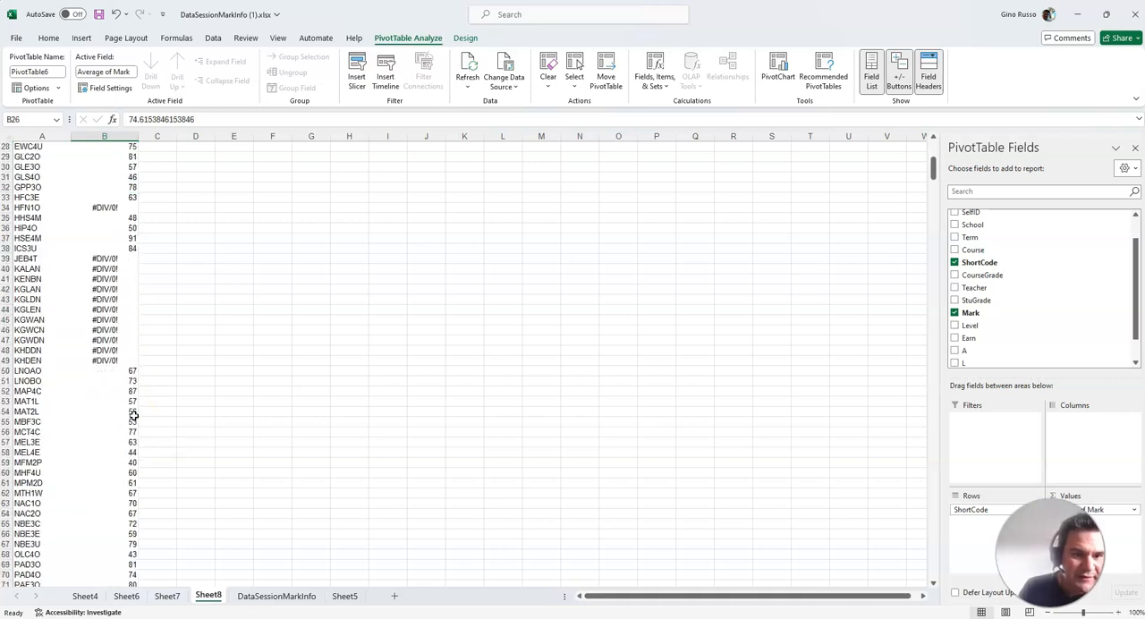
{"action": "scroll", "coordinate": [131, 468], "scroll_direction": "down", "scroll_amount": 8}
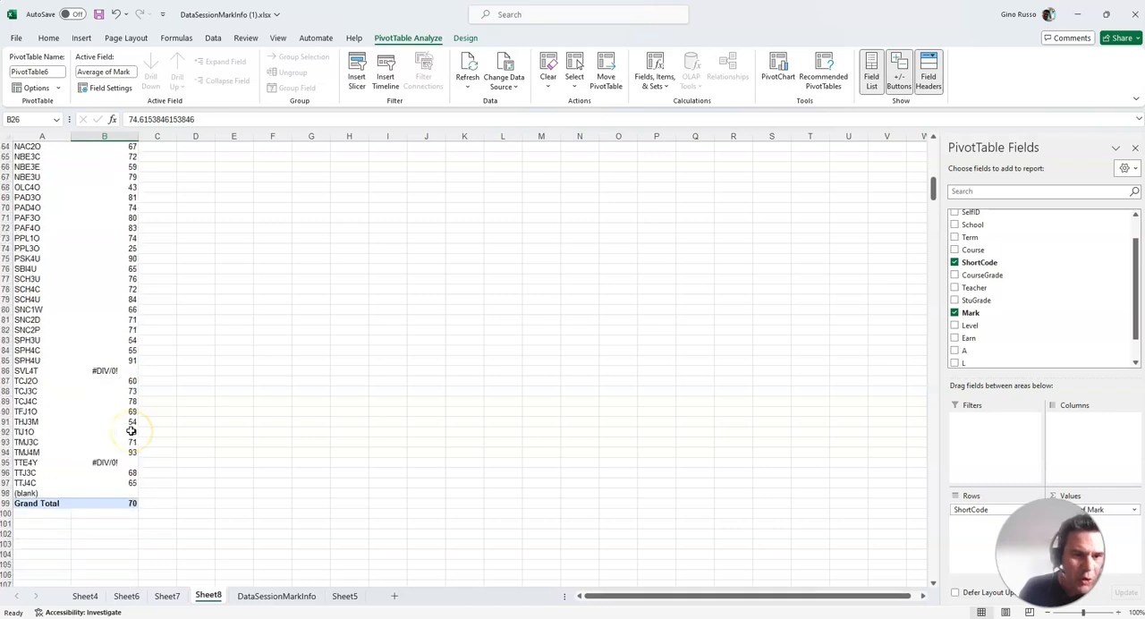
{"action": "scroll", "coordinate": [131, 431], "scroll_direction": "up", "scroll_amount": 20}
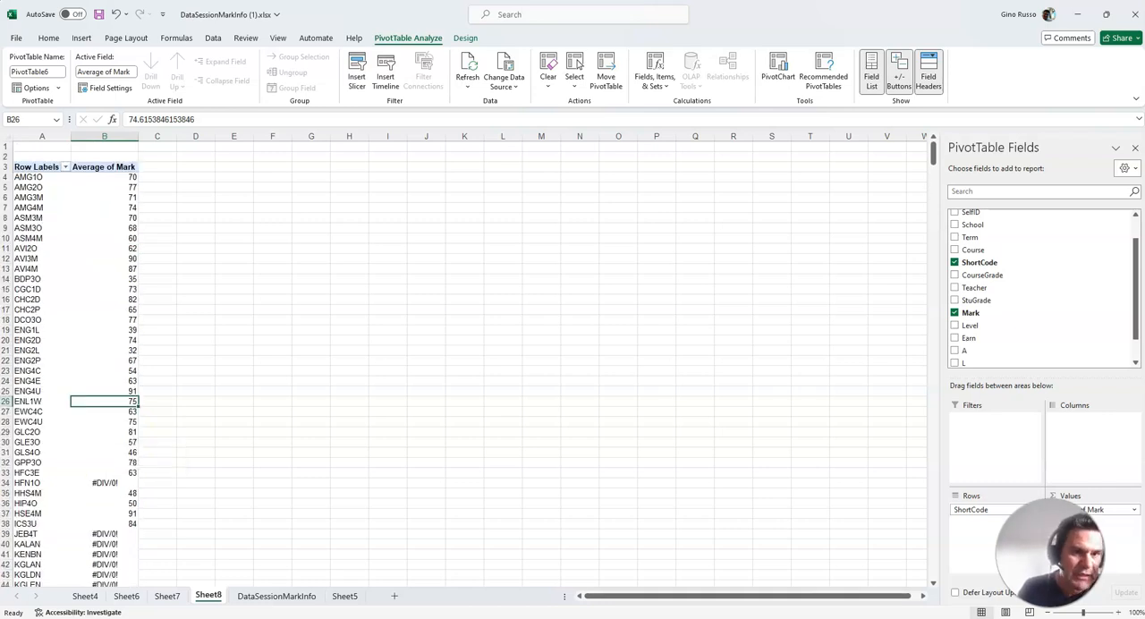
Filter the row labels to the 1W courses ENL1W, MTH1W and SNC1W, and select the ENL1W row
{"action": "left_click", "coordinate": [65, 167]}
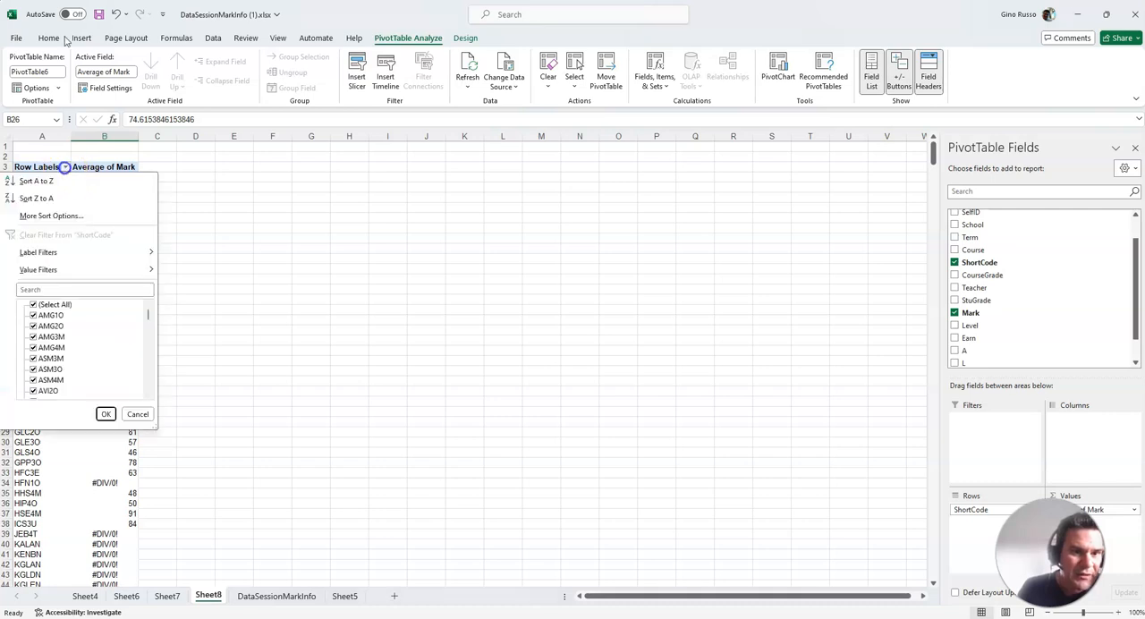
{"action": "left_click", "coordinate": [59, 291]}
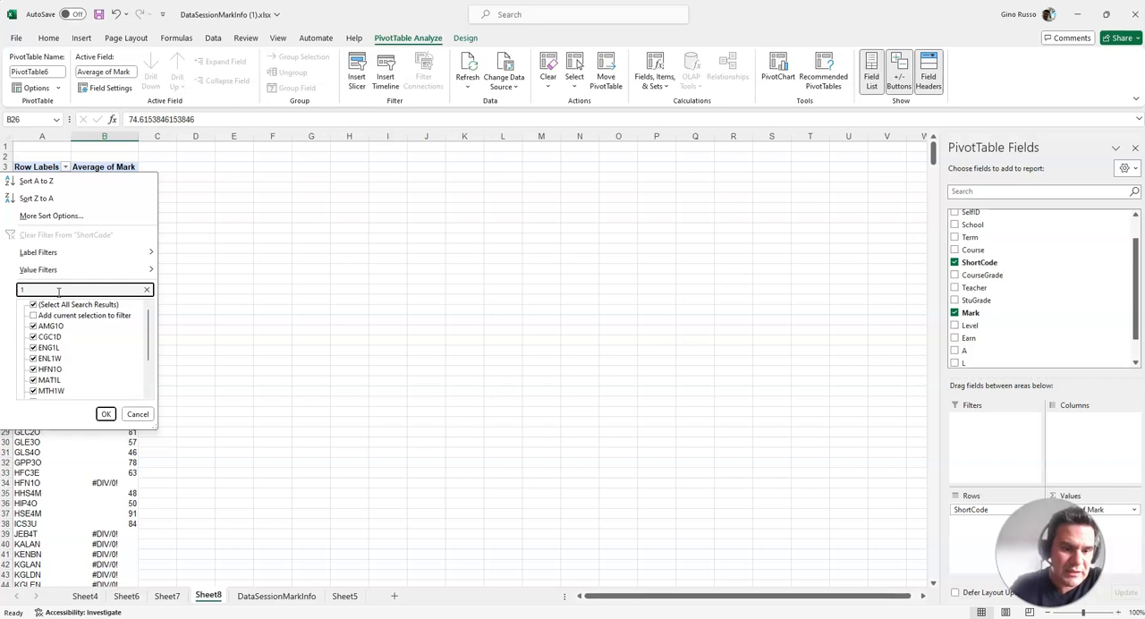
{"action": "left_click", "coordinate": [105, 414]}
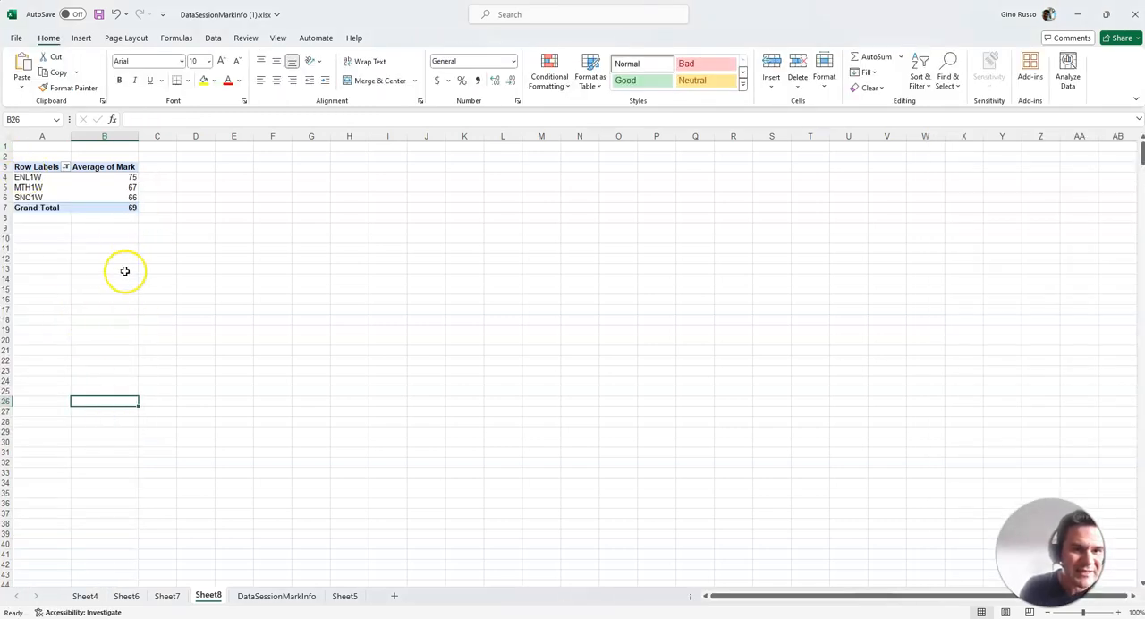
{"action": "left_click_drag", "start_coordinate": [27, 177], "coordinate": [132, 177]}
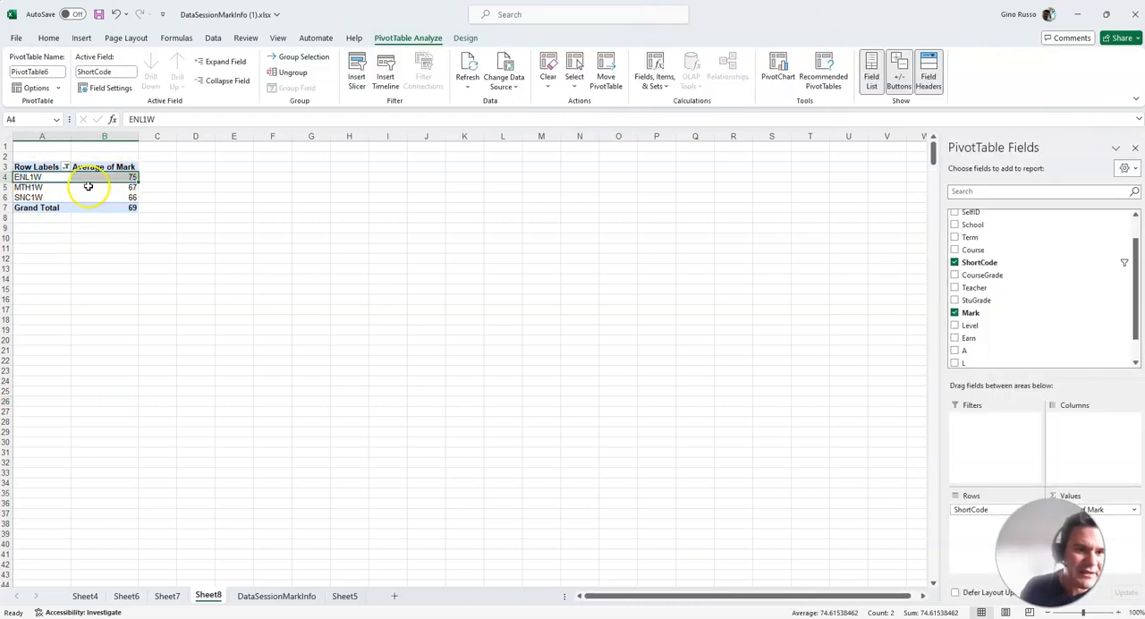
Add the SelfID field to the PivotTable and place it in the columns so each course's average splits by SelfID
{"action": "left_click", "coordinate": [39, 186]}
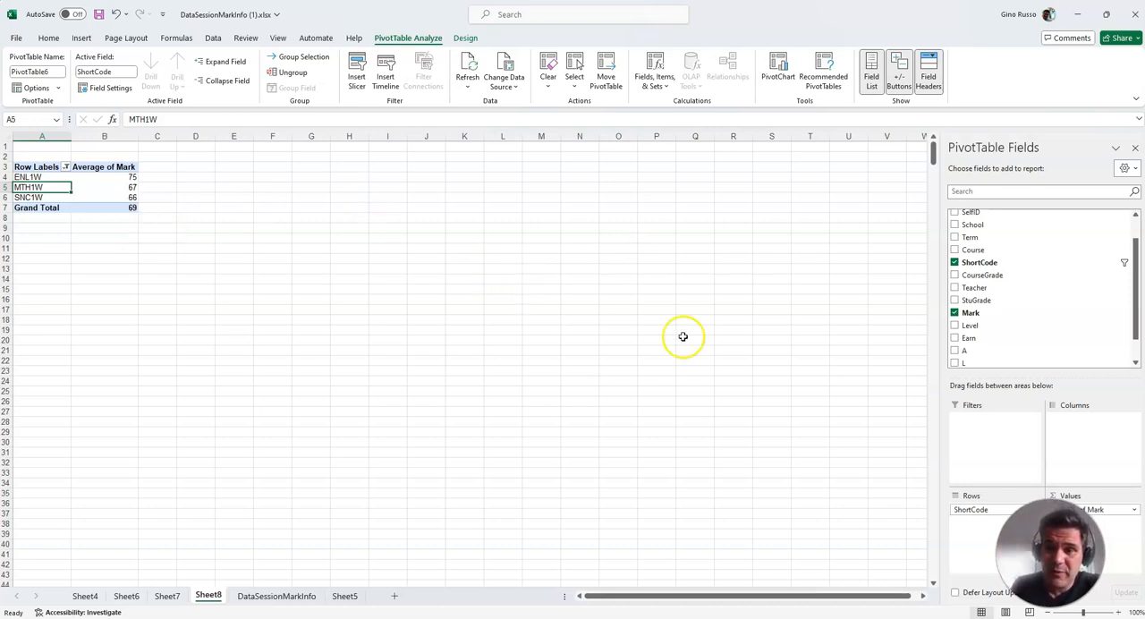
{"action": "scroll", "coordinate": [966, 318], "scroll_direction": "up", "scroll_amount": 1}
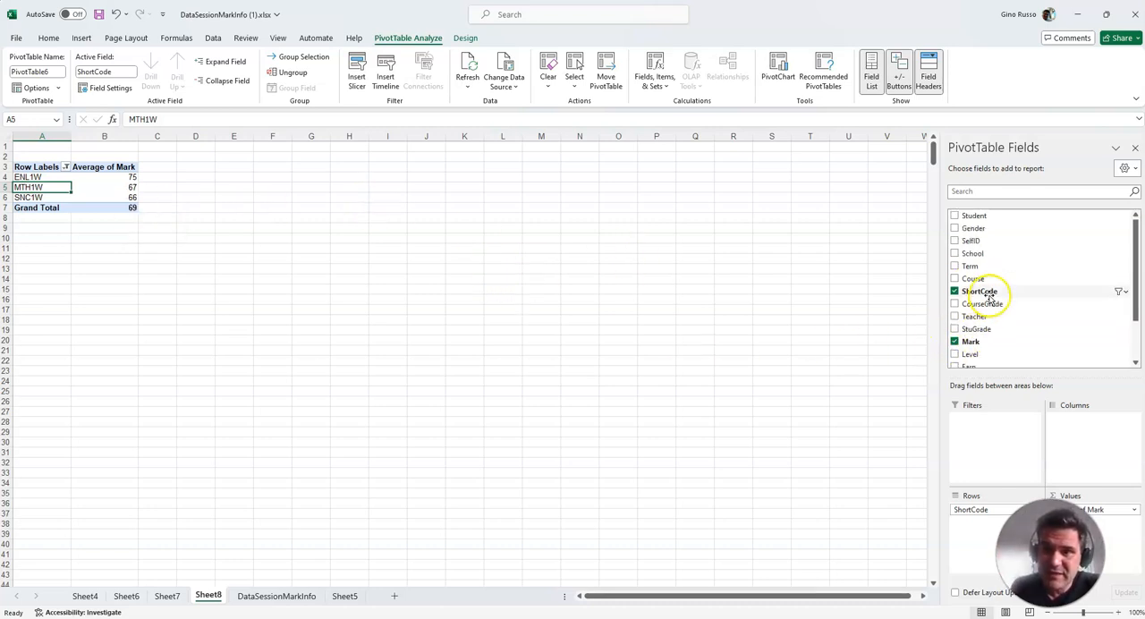
{"action": "left_click", "coordinate": [955, 242]}
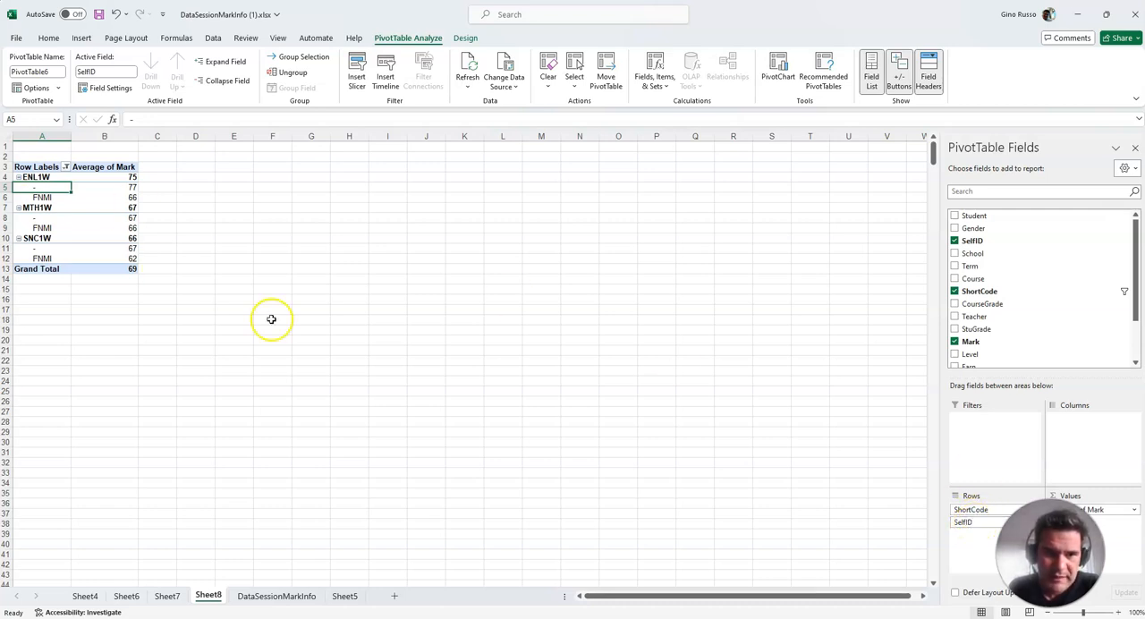
{"action": "left_click_drag", "start_coordinate": [968, 528], "coordinate": [1070, 435]}
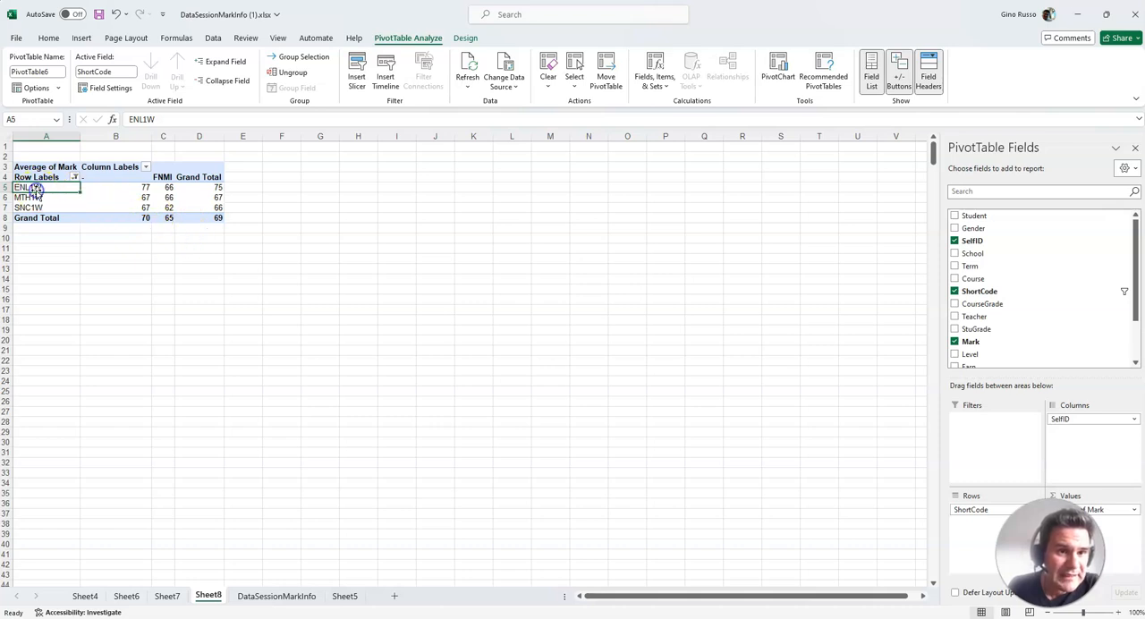
Compare the average marks of ENL1W, MTH1W and SNC1W across the non-identified, FNMI and grand total columns
{"action": "left_click", "coordinate": [216, 187]}
{"action": "left_click", "coordinate": [219, 191]}
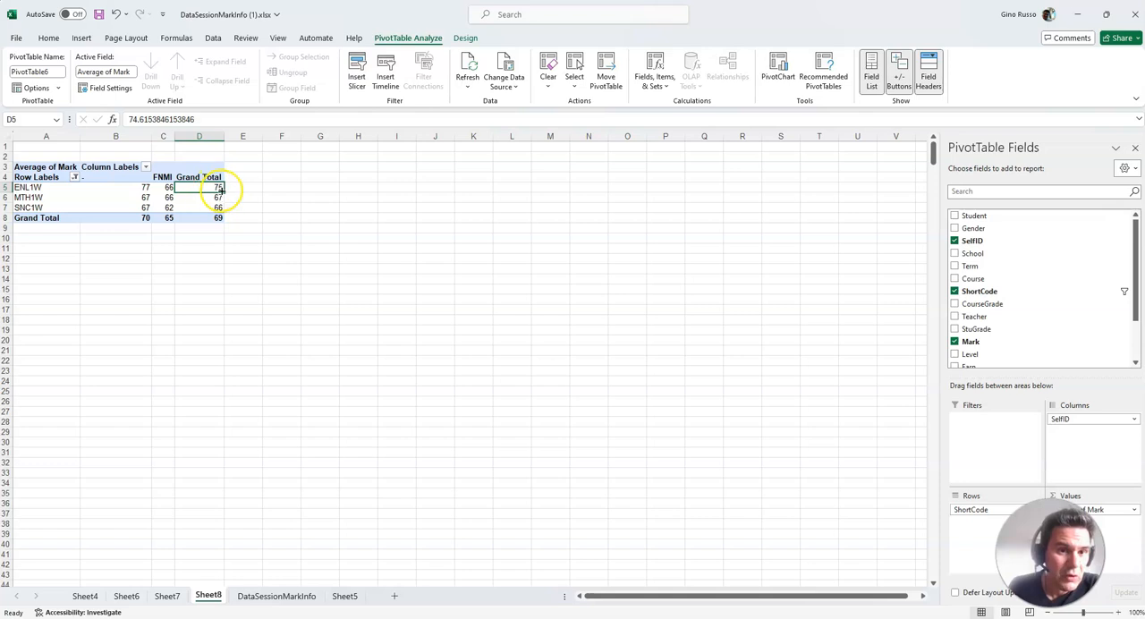
{"action": "left_click", "coordinate": [167, 189]}
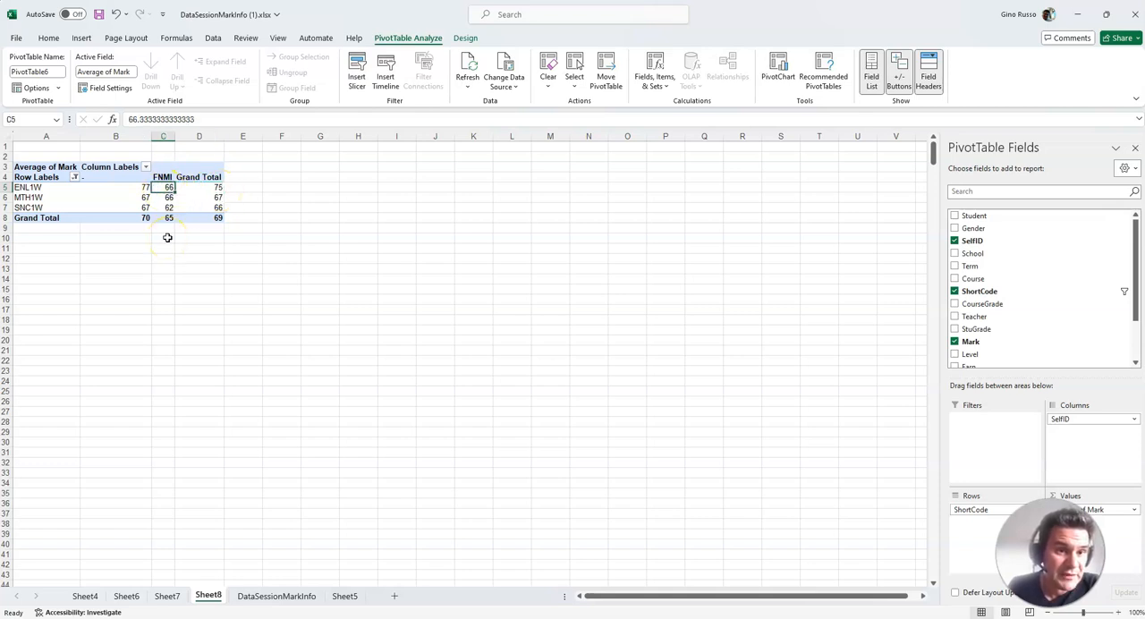
{"action": "left_click", "coordinate": [128, 187]}
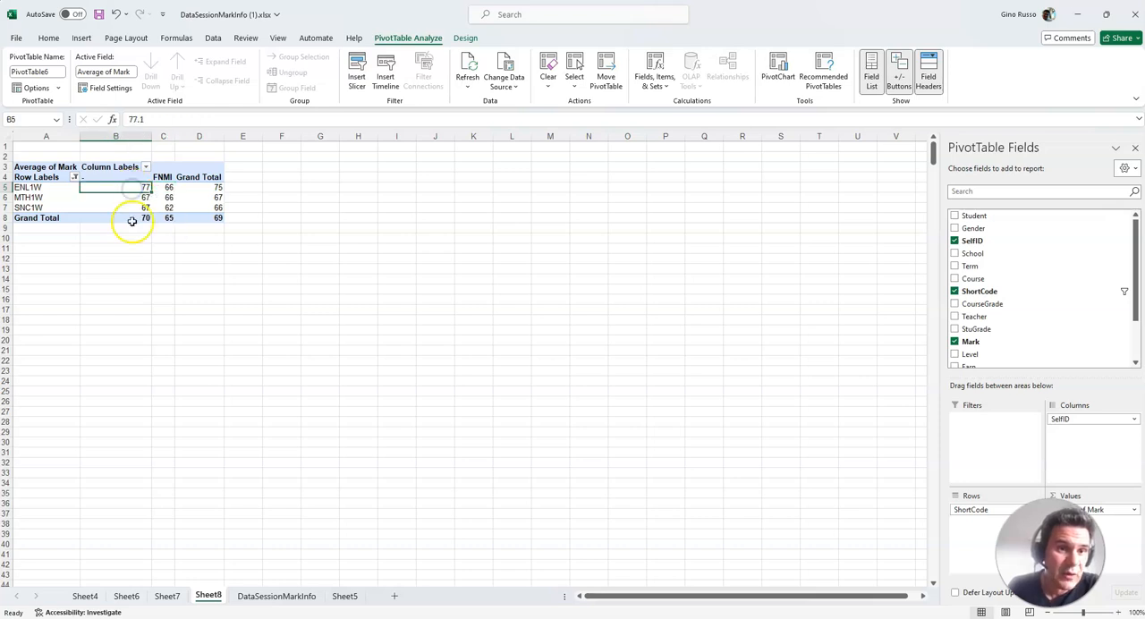
{"action": "left_click", "coordinate": [132, 189]}
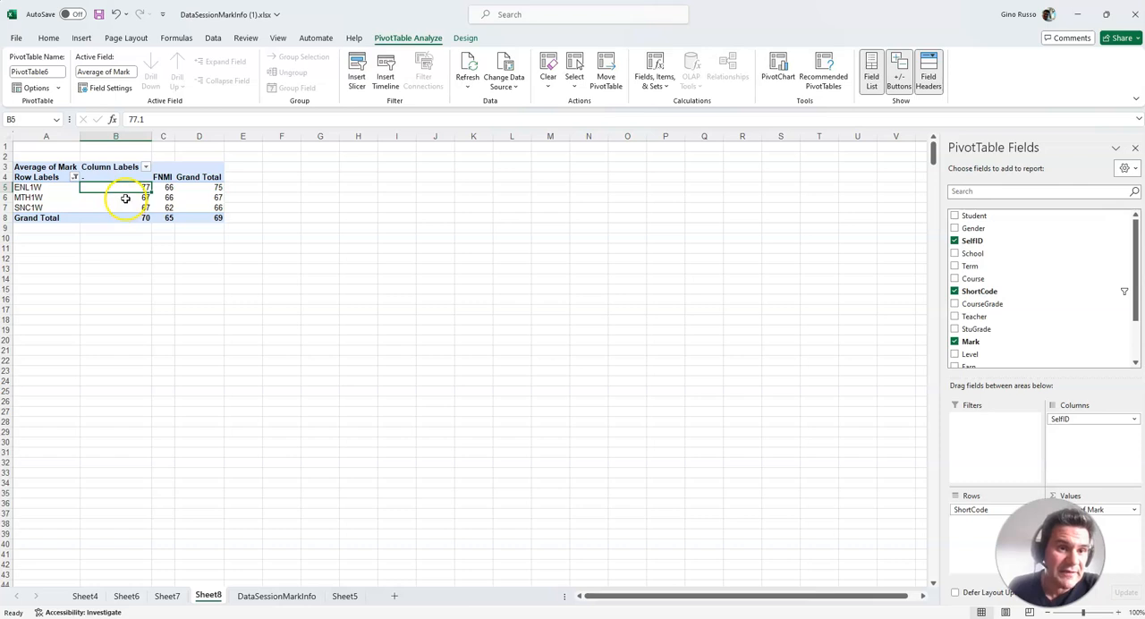
{"action": "left_click_drag", "start_coordinate": [125, 198], "coordinate": [204, 195]}
{"action": "left_click", "coordinate": [113, 207]}
{"action": "left_click_drag", "start_coordinate": [113, 207], "coordinate": [207, 208]}
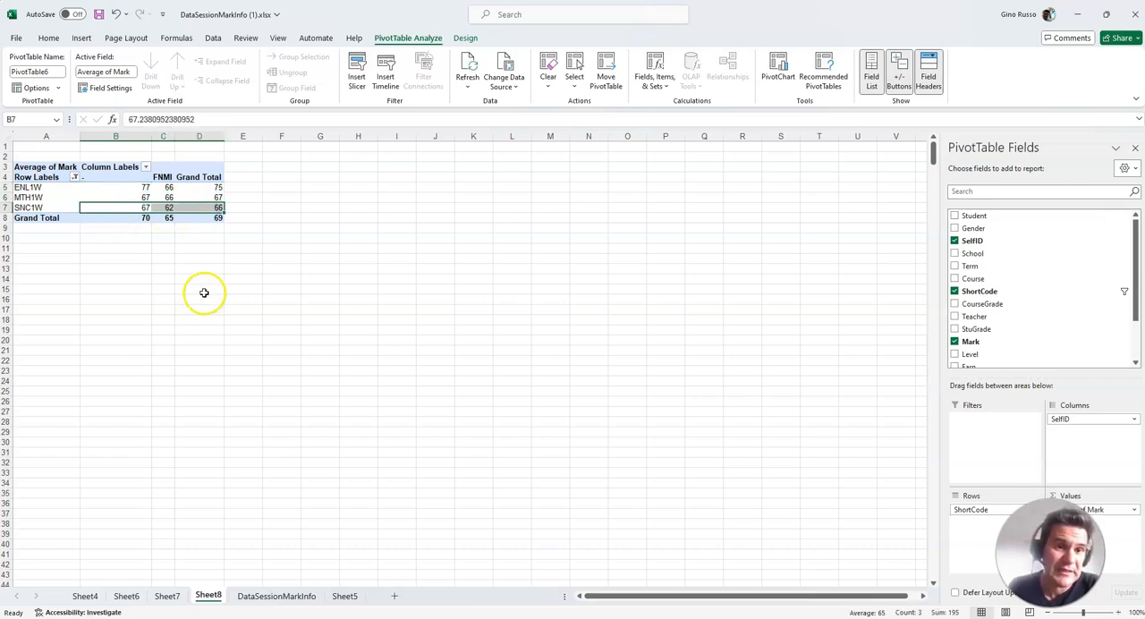
{"action": "left_click", "coordinate": [206, 259]}
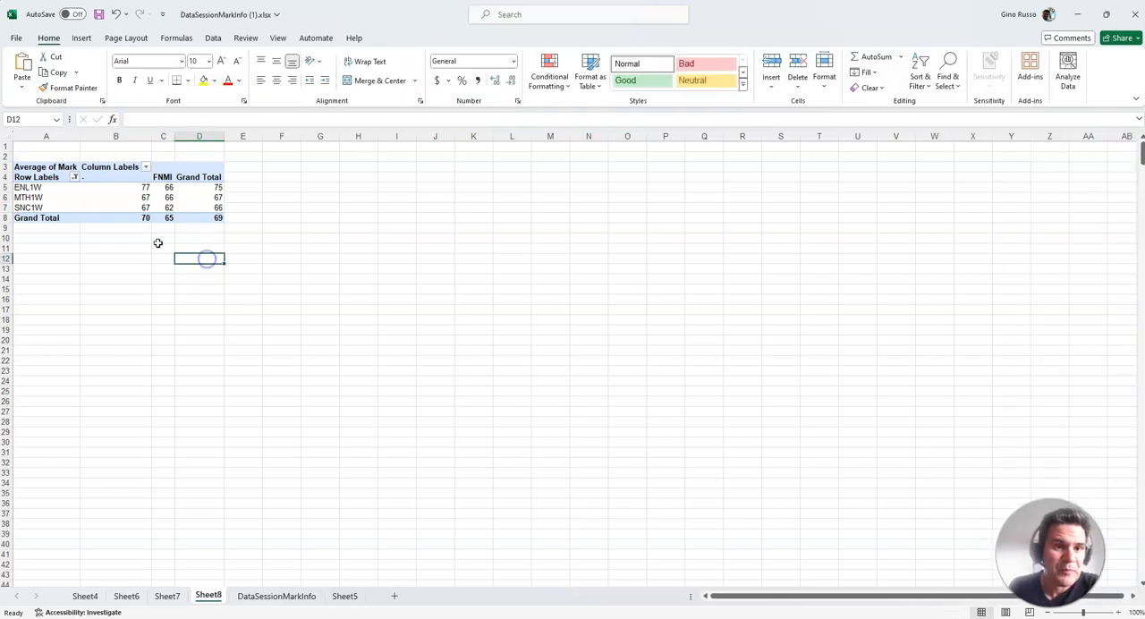
Add the School field to the PivotTable rows beneath each course code
{"action": "left_click", "coordinate": [36, 183]}
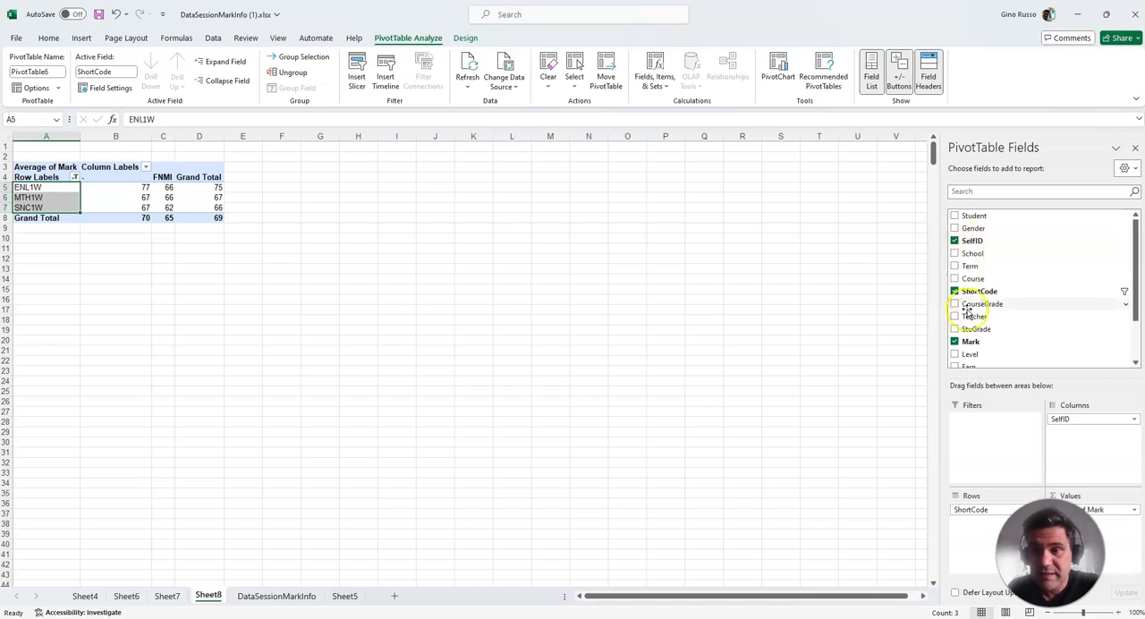
{"action": "scroll", "coordinate": [979, 350], "scroll_direction": "down", "scroll_amount": 2}
{"action": "scroll", "coordinate": [979, 350], "scroll_direction": "up", "scroll_amount": 2}
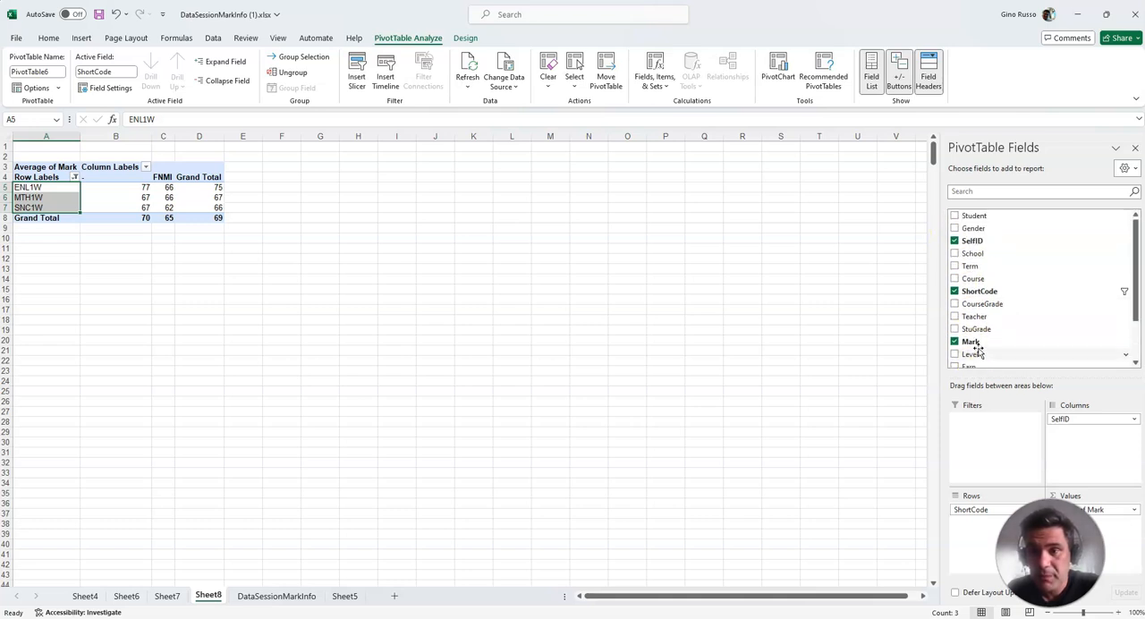
{"action": "left_click", "coordinate": [955, 254]}
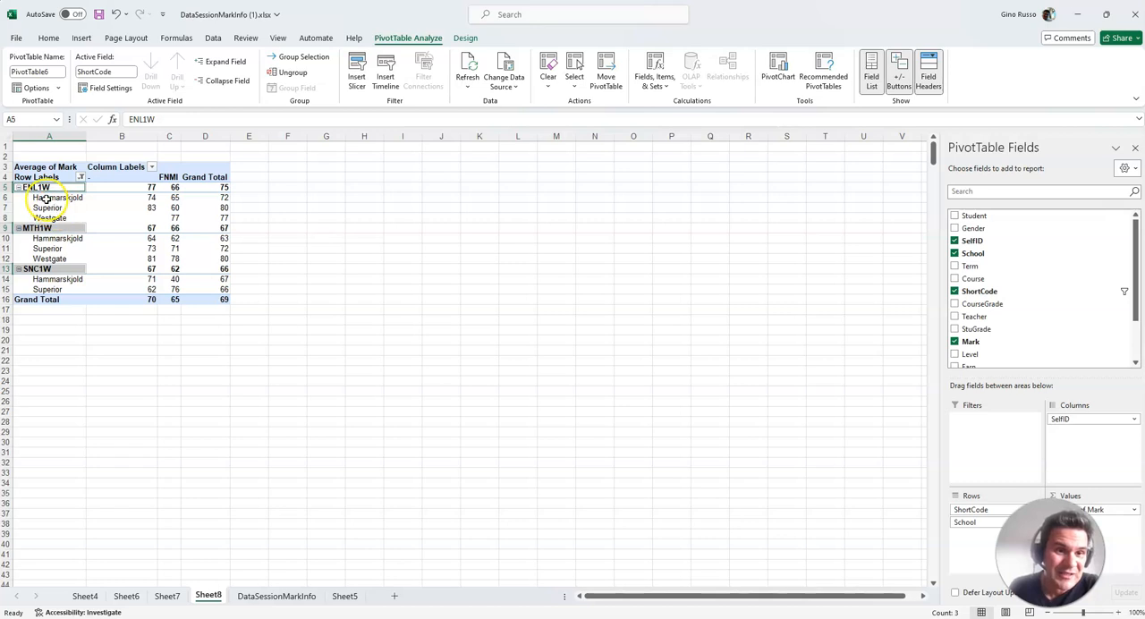
Check Hammarskjold's ENL1W averages across the SelfID columns, and remove the School field from the PivotTable
{"action": "left_click_drag", "start_coordinate": [49, 197], "coordinate": [127, 198]}
{"action": "left_click", "coordinate": [225, 197]}
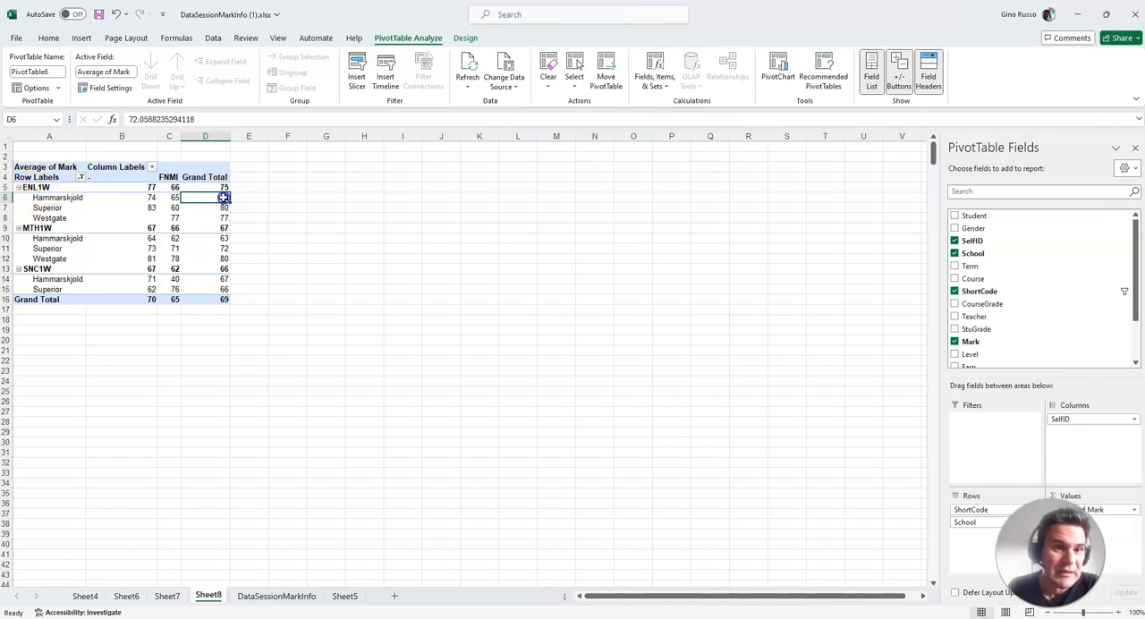
{"action": "left_click", "coordinate": [173, 199]}
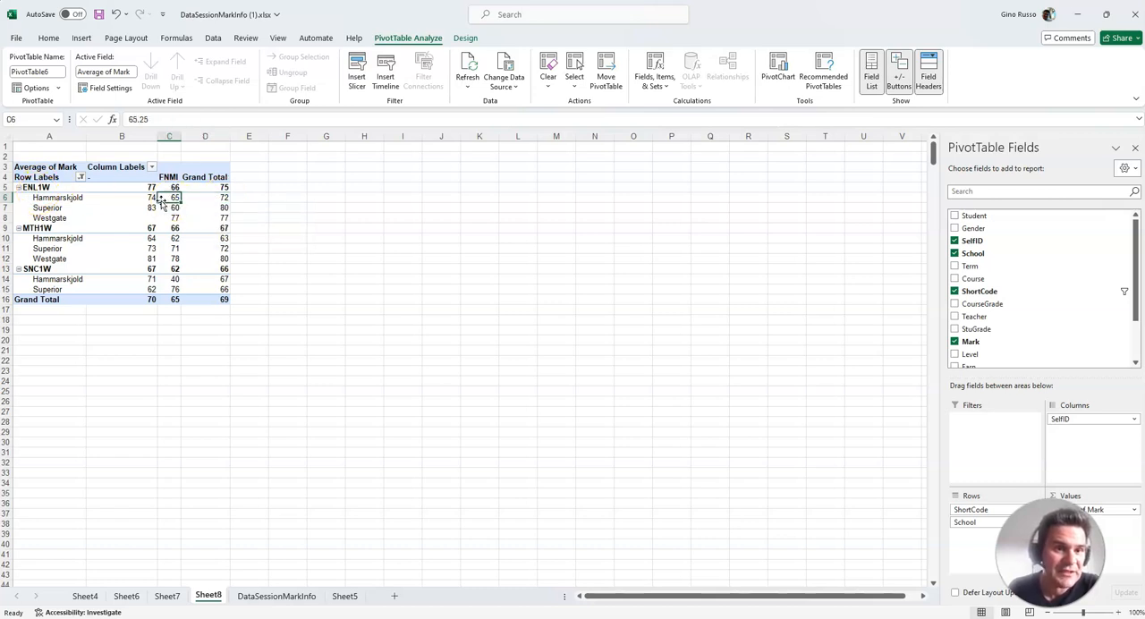
{"action": "left_click", "coordinate": [148, 200]}
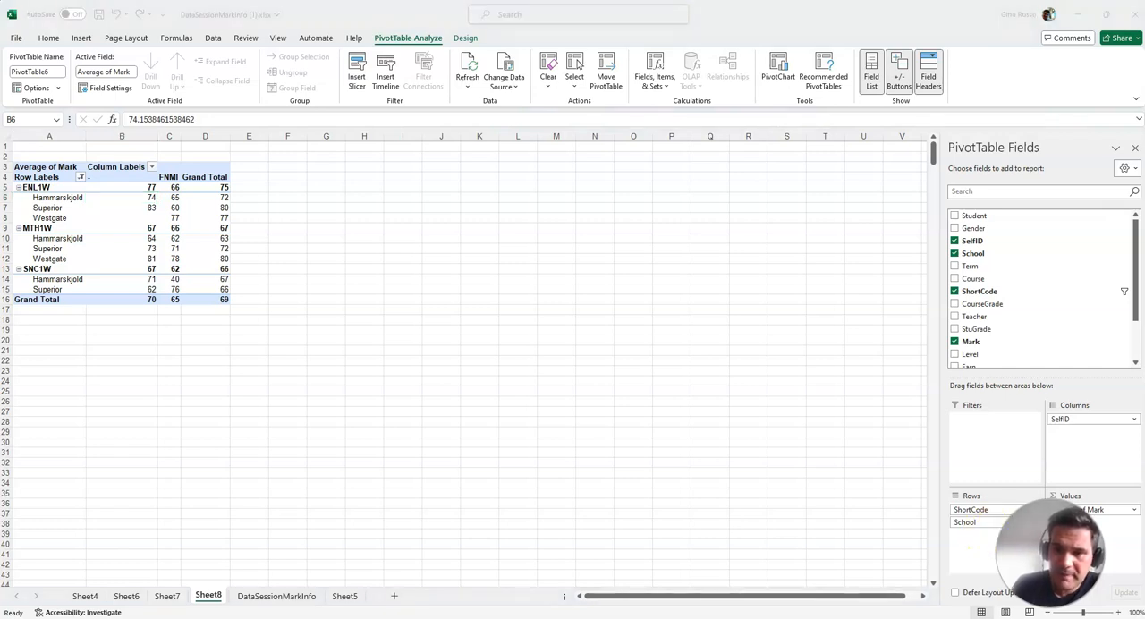
{"action": "left_click", "coordinate": [954, 253]}
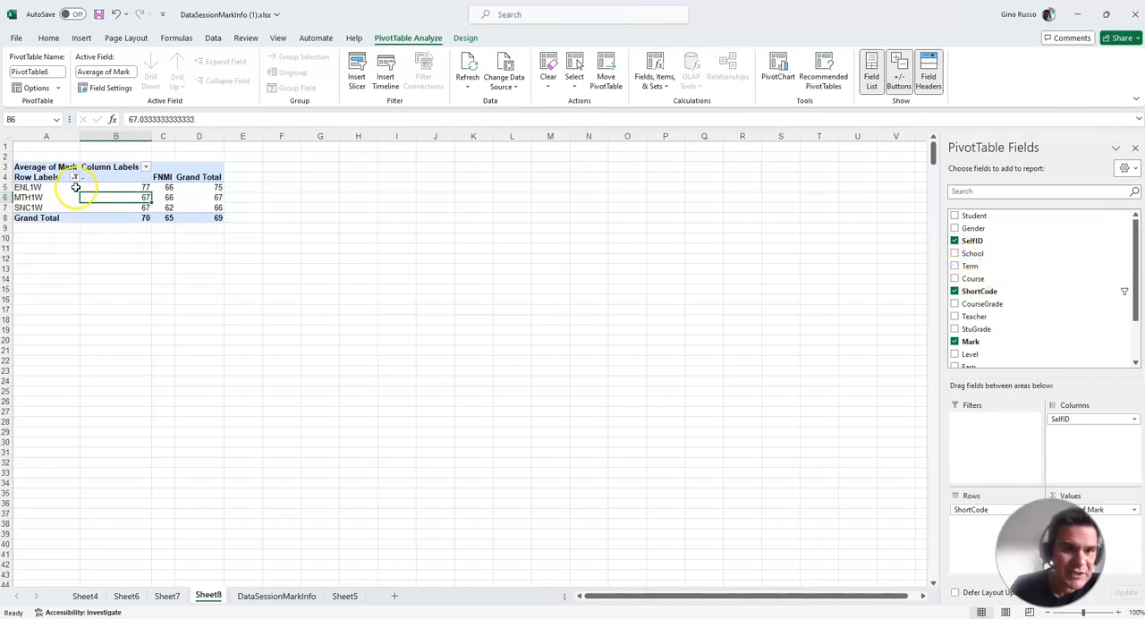
Insert a clustered column PivotChart of the three 1W courses' average marks by SelfID and enlarge it slightly
{"action": "left_click_drag", "start_coordinate": [30, 187], "coordinate": [187, 208]}
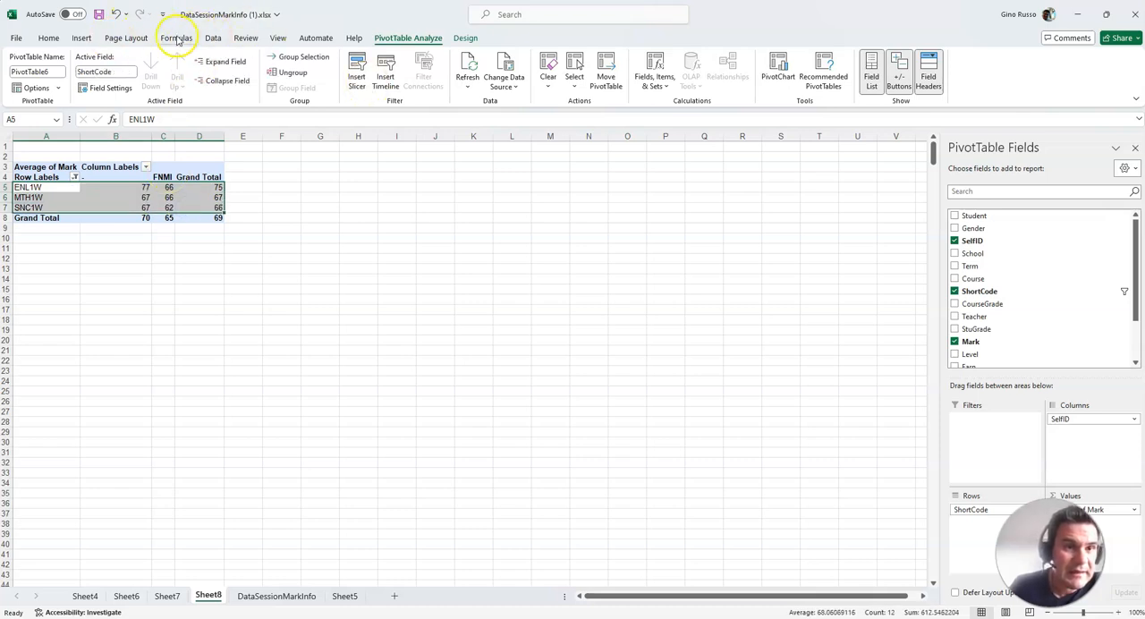
{"action": "left_click", "coordinate": [80, 37]}
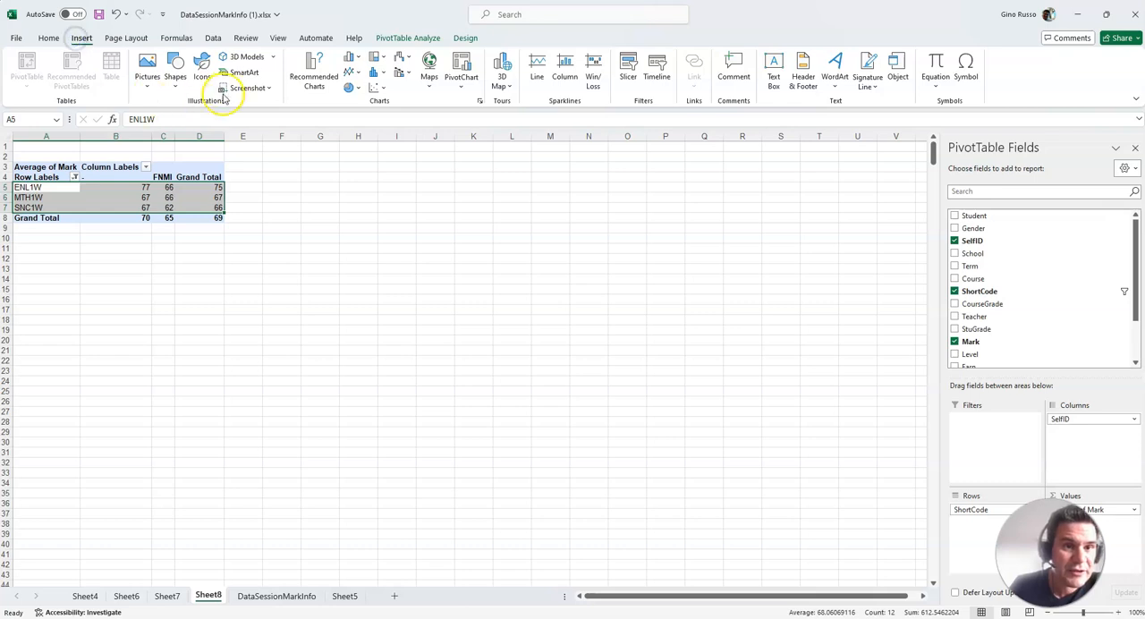
{"action": "left_click", "coordinate": [315, 64]}
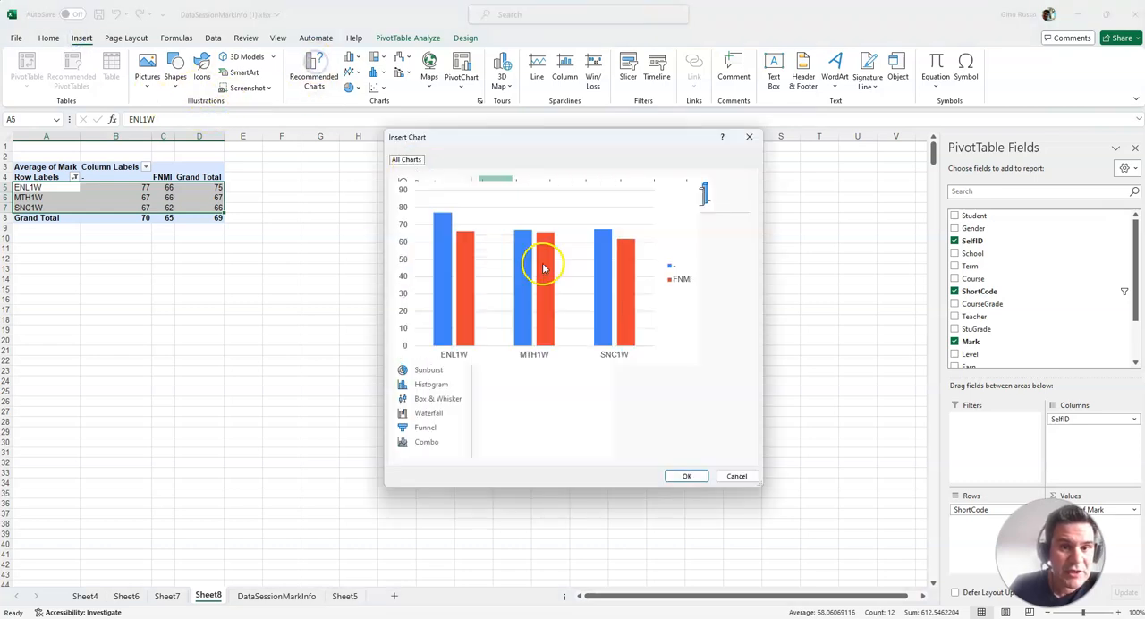
{"action": "left_click", "coordinate": [688, 476]}
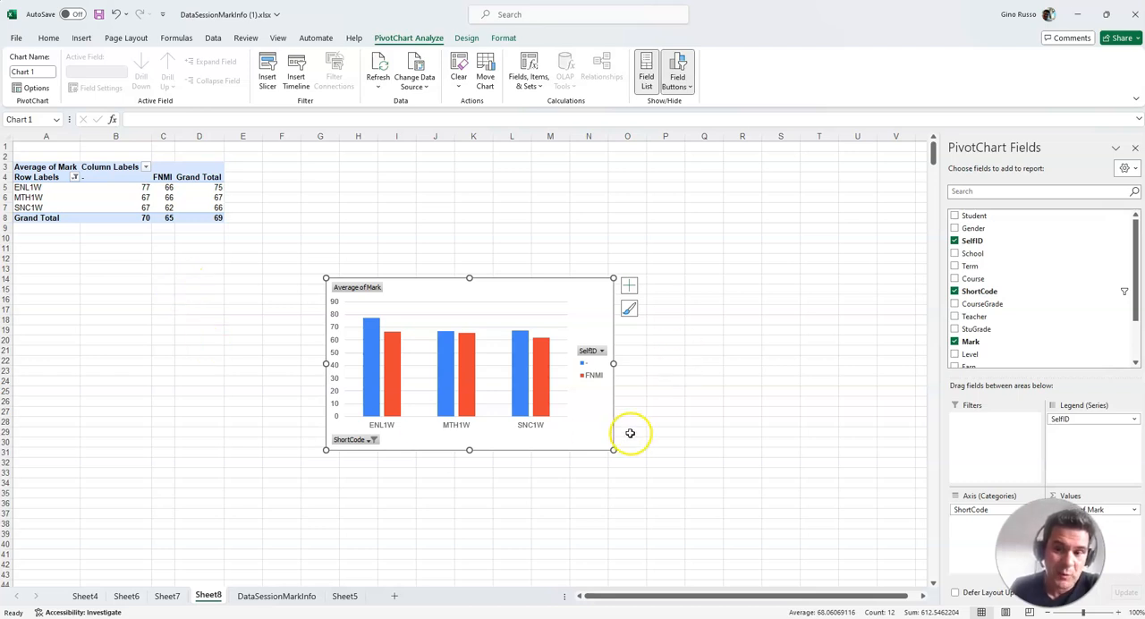
{"action": "left_click_drag", "start_coordinate": [613, 450], "coordinate": [662, 475]}
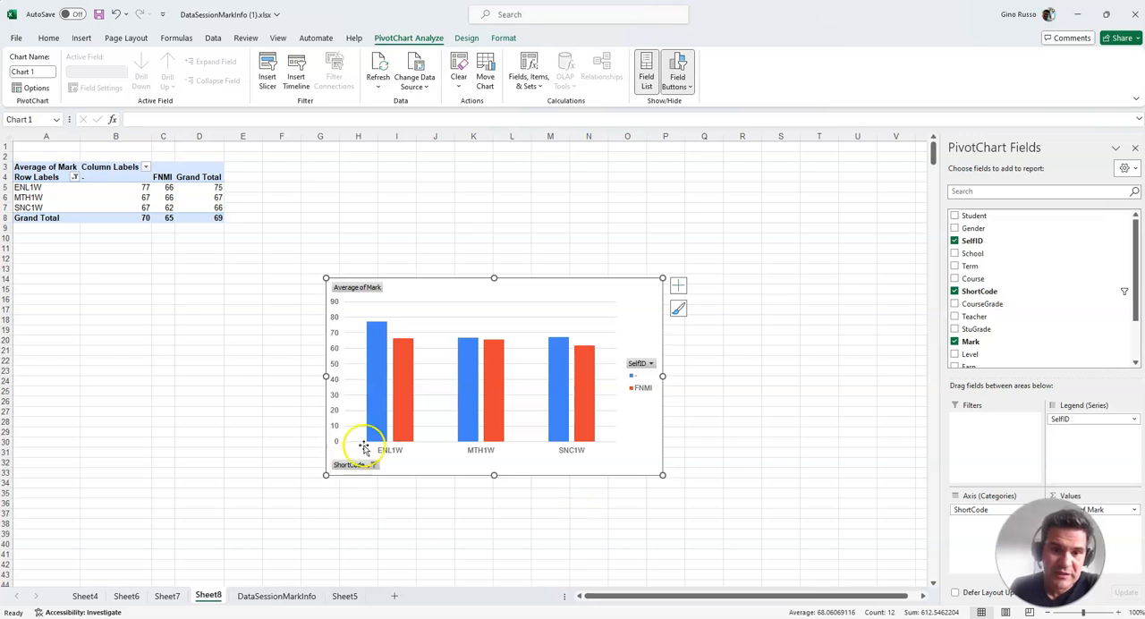
{"action": "mouse_move", "coordinate": [374, 341]}
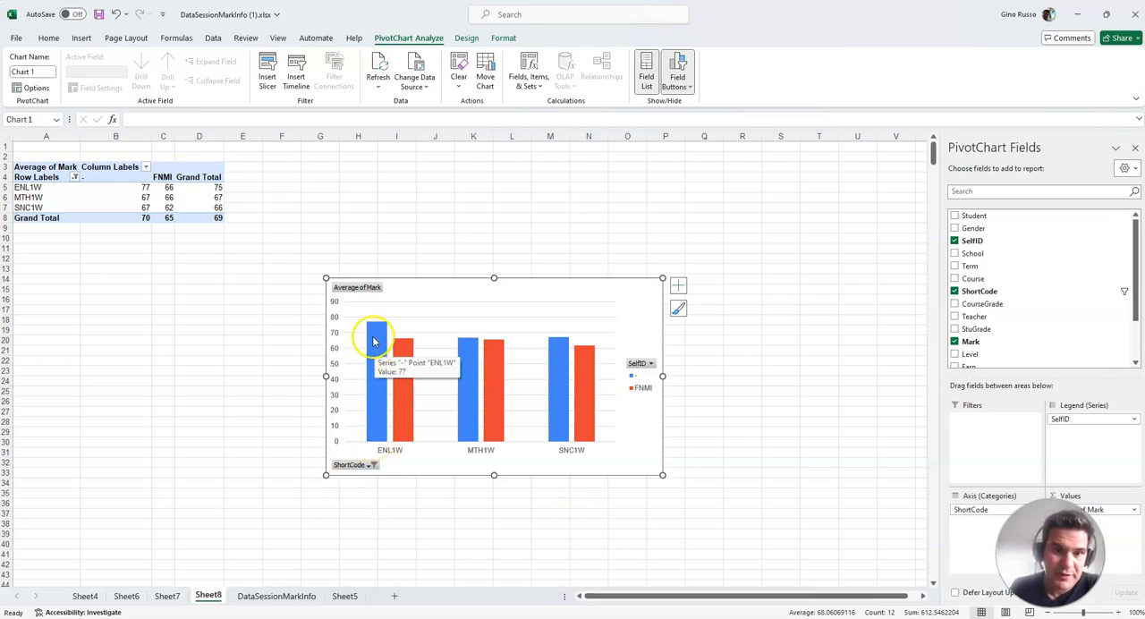
{"action": "mouse_move", "coordinate": [408, 418]}
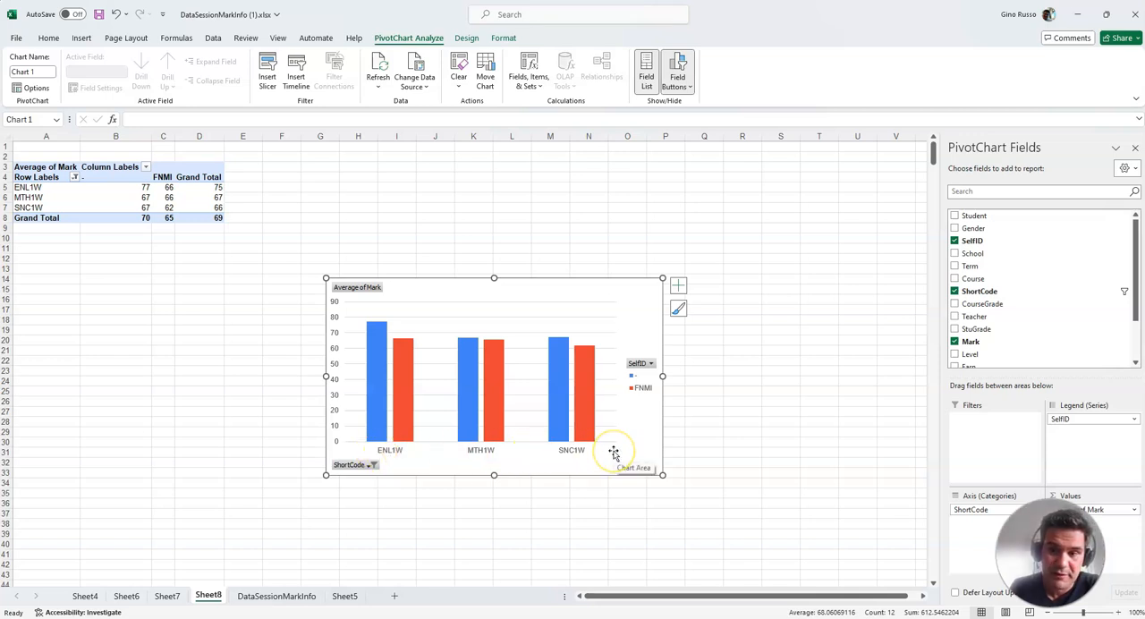
Rename the worksheet holding the PivotTable and chart, Sheet8, as "9 destreamed marks"
{"action": "left_click", "coordinate": [287, 598]}
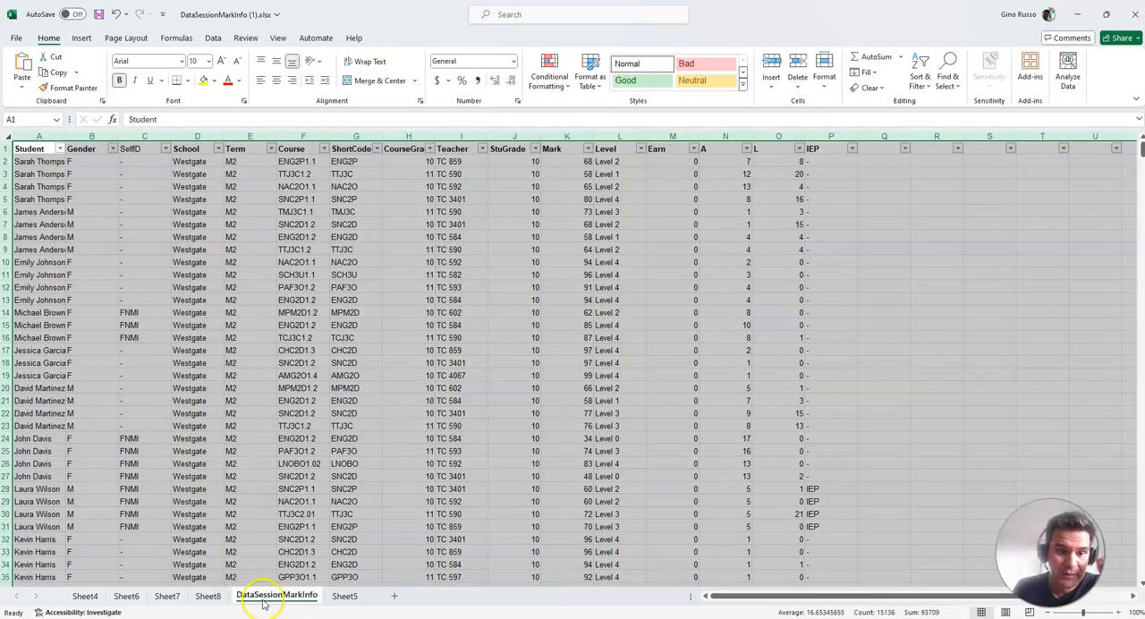
{"action": "left_click", "coordinate": [207, 596]}
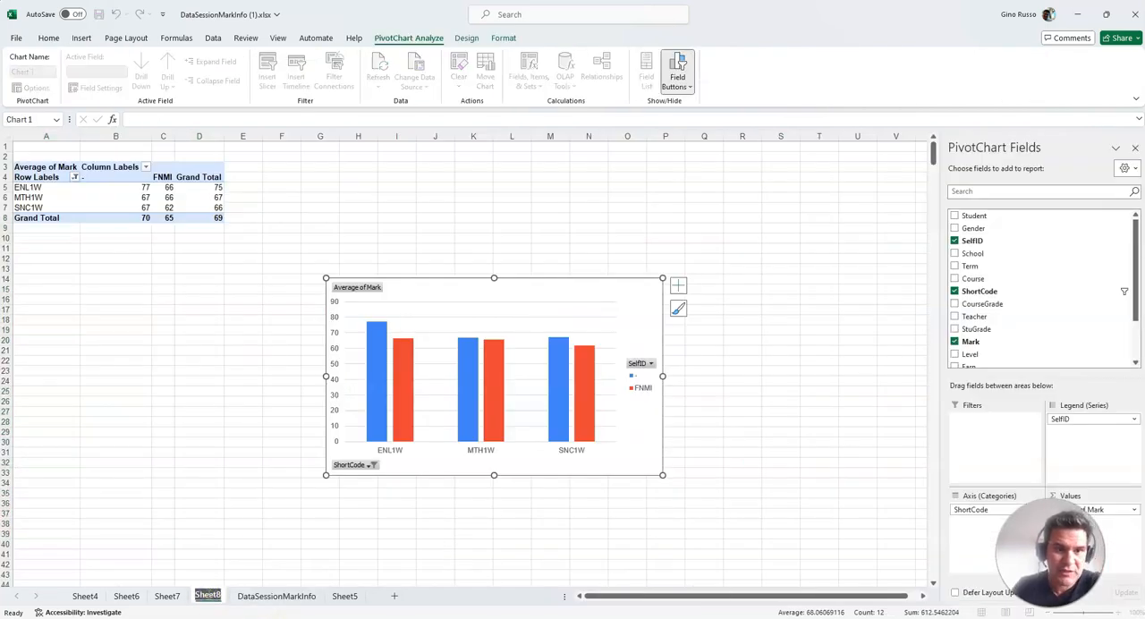
{"action": "type", "text": "9 destreamed"}
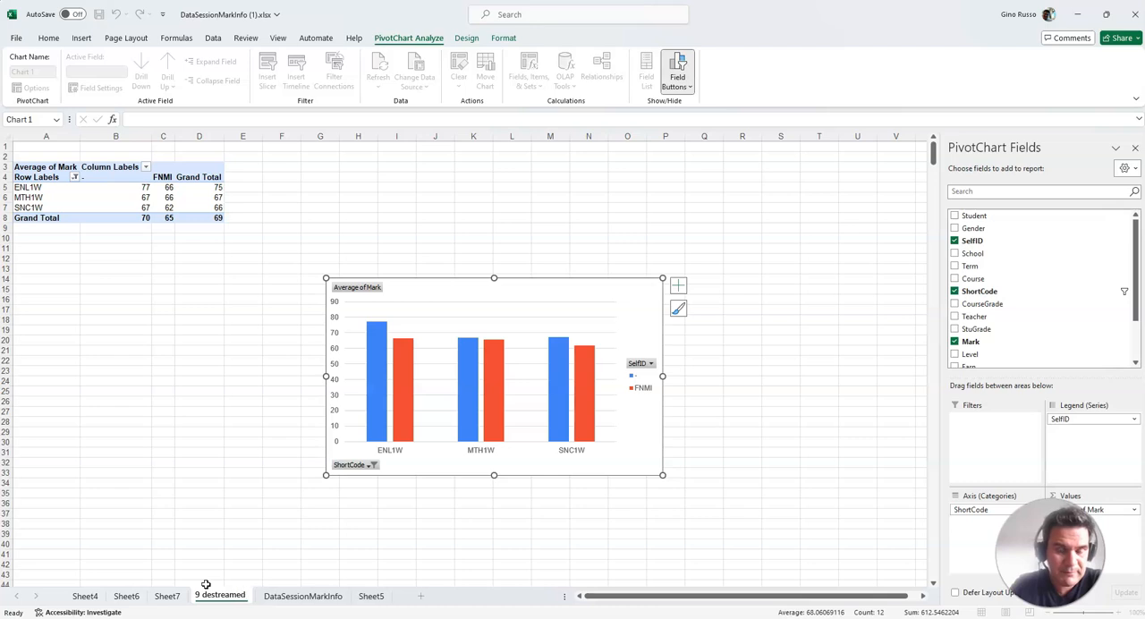
{"action": "type", "text": " marks"}
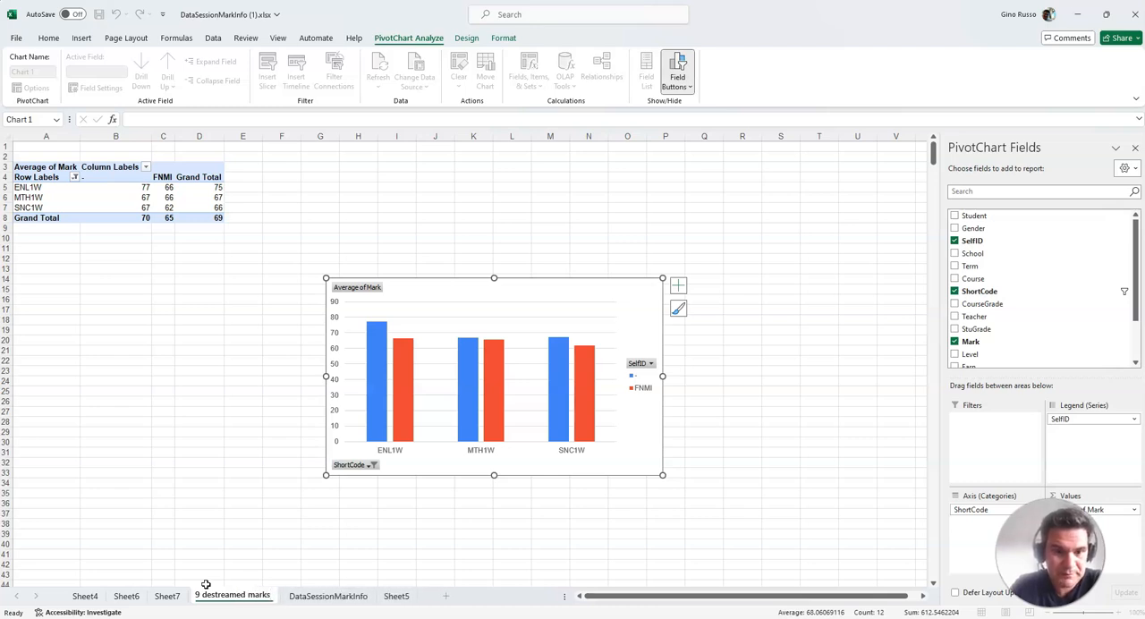
{"action": "key", "text": "Return"}
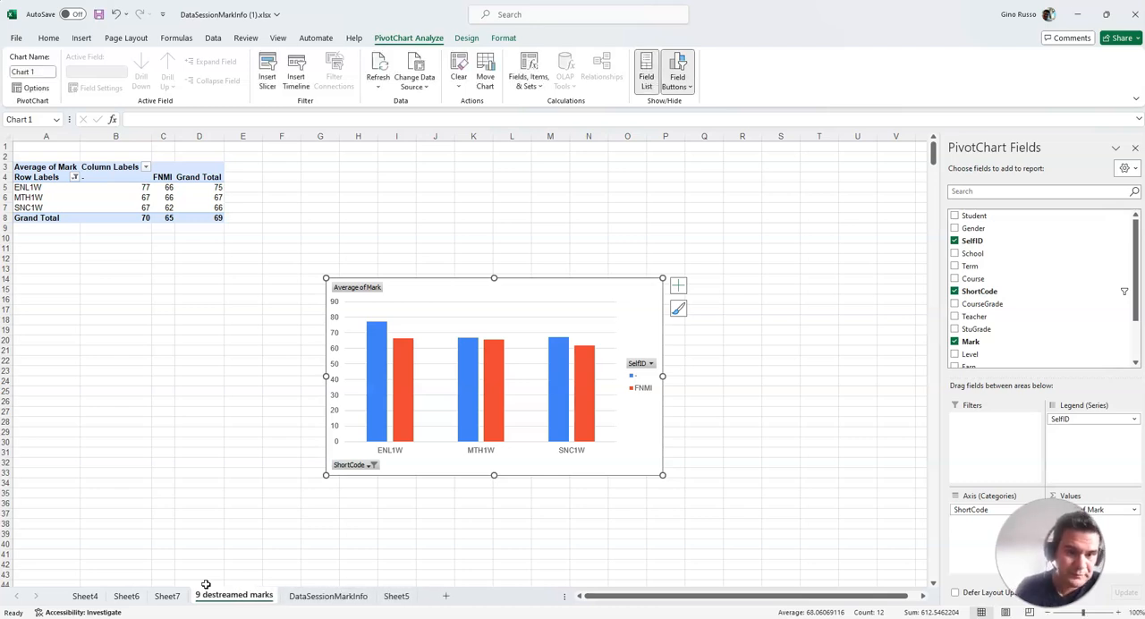
Create another PivotTable from columns A to P of the DataSessionMarkInfo sheet on a new worksheet
{"action": "left_click", "coordinate": [306, 596]}
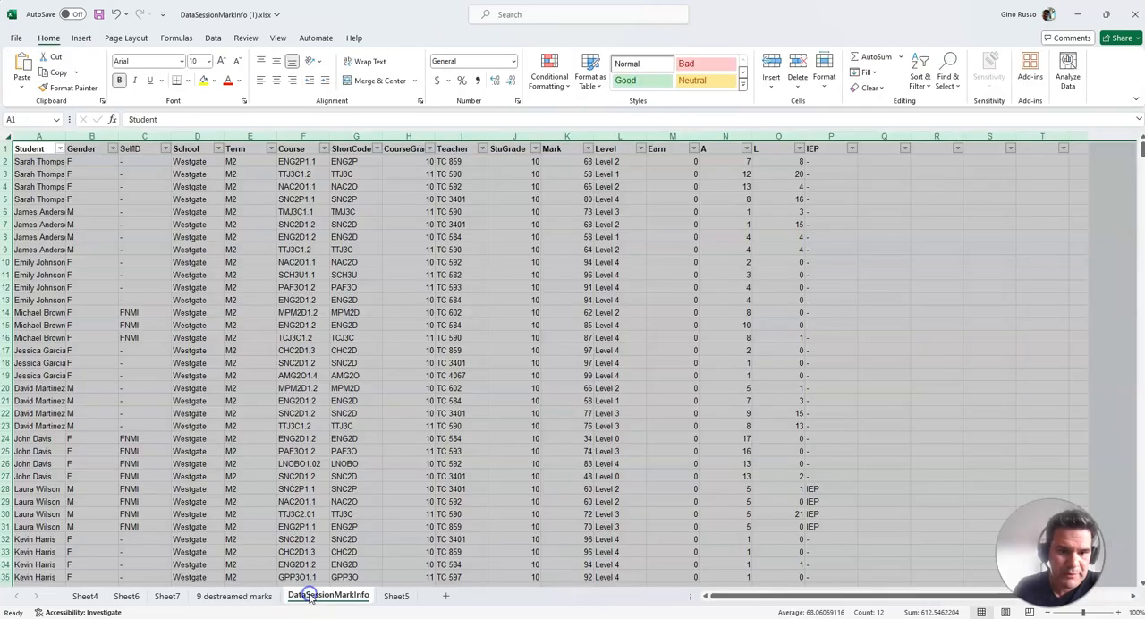
{"action": "left_click", "coordinate": [82, 37]}
{"action": "left_click", "coordinate": [27, 65]}
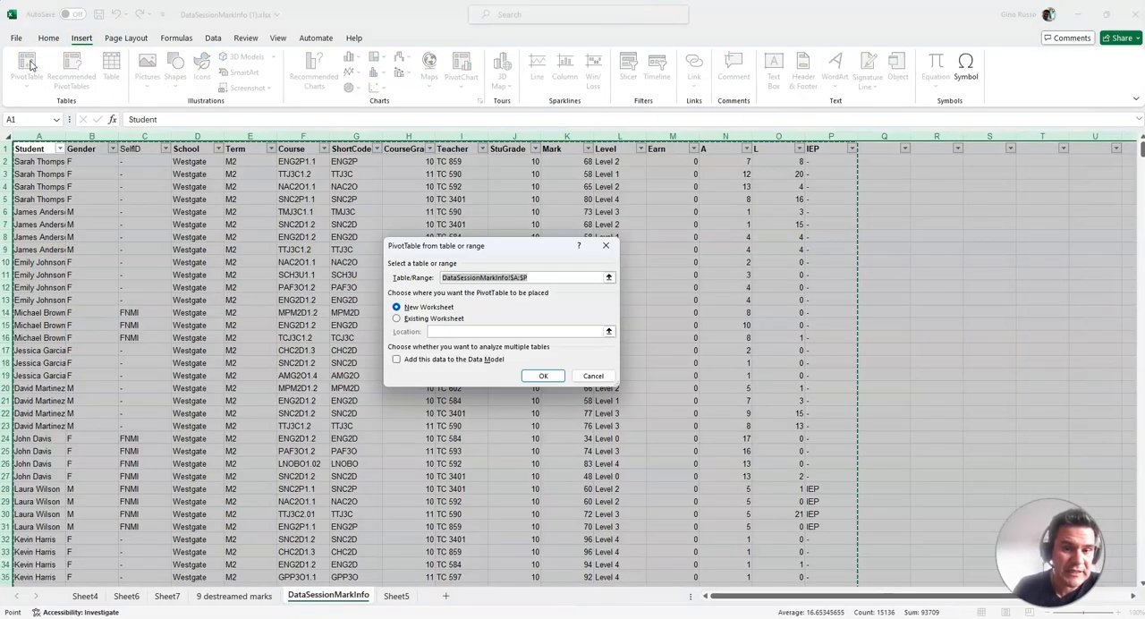
{"action": "left_click", "coordinate": [561, 375]}
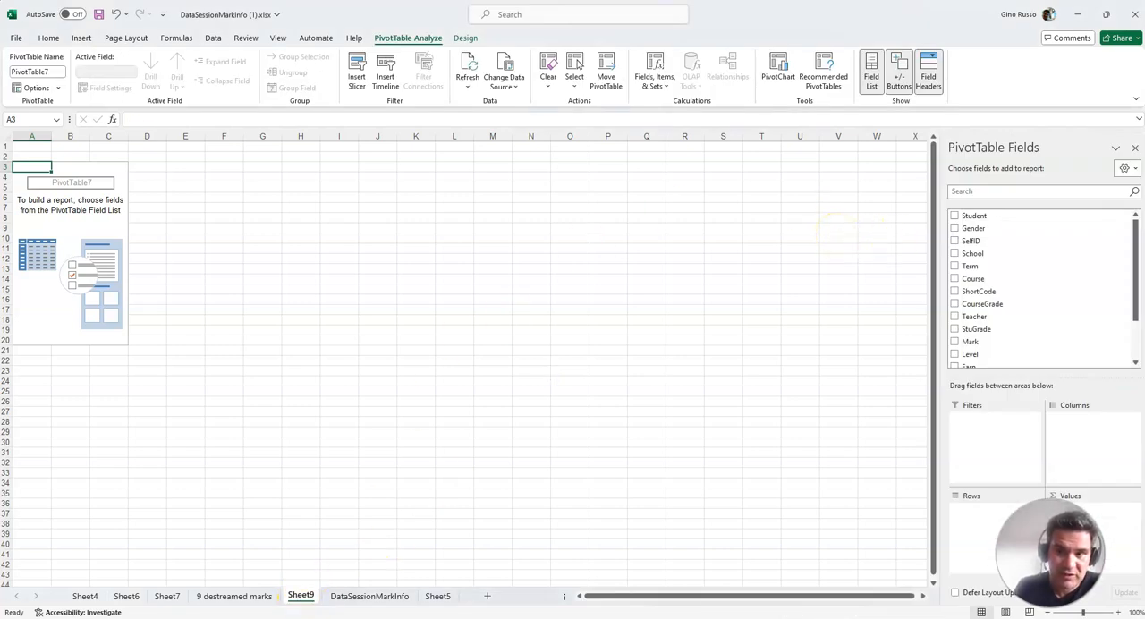
Add ShortCode as the row field and filter it by "1w" to keep ENL1W, MTH1W and SNC1W
{"action": "left_click", "coordinate": [955, 292]}
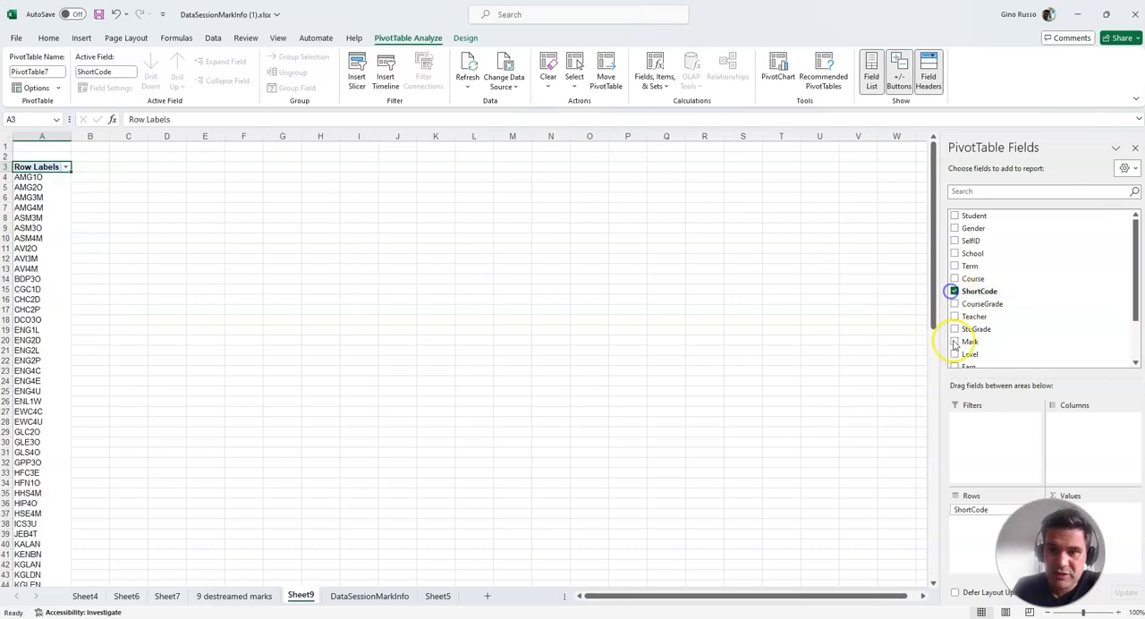
{"action": "left_click", "coordinate": [65, 168]}
{"action": "left_click", "coordinate": [53, 292]}
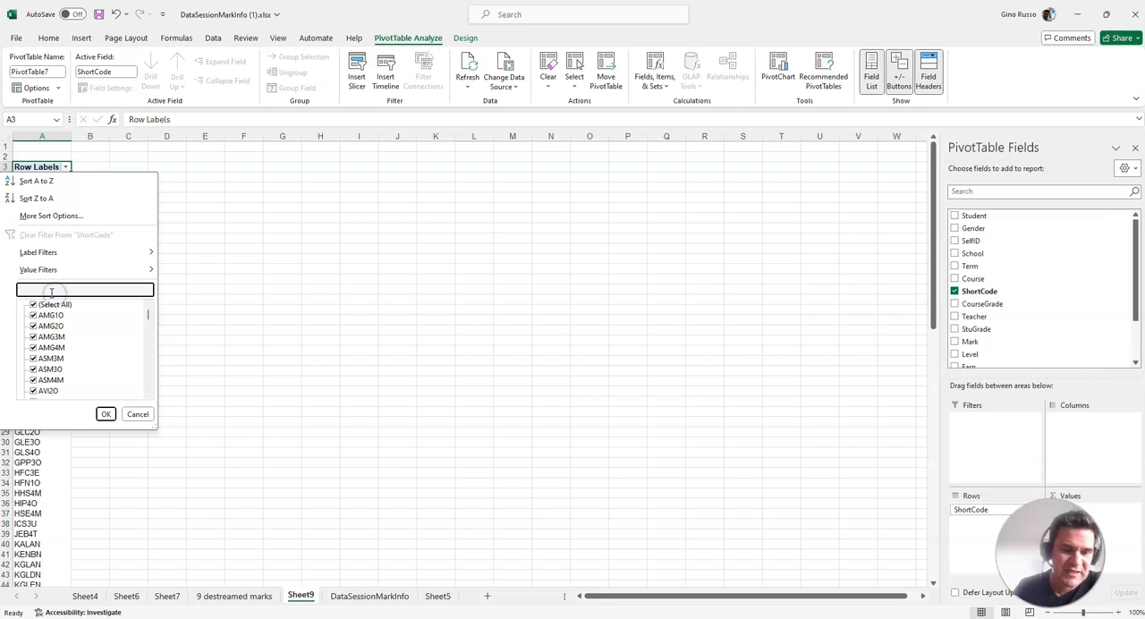
{"action": "left_click", "coordinate": [106, 414]}
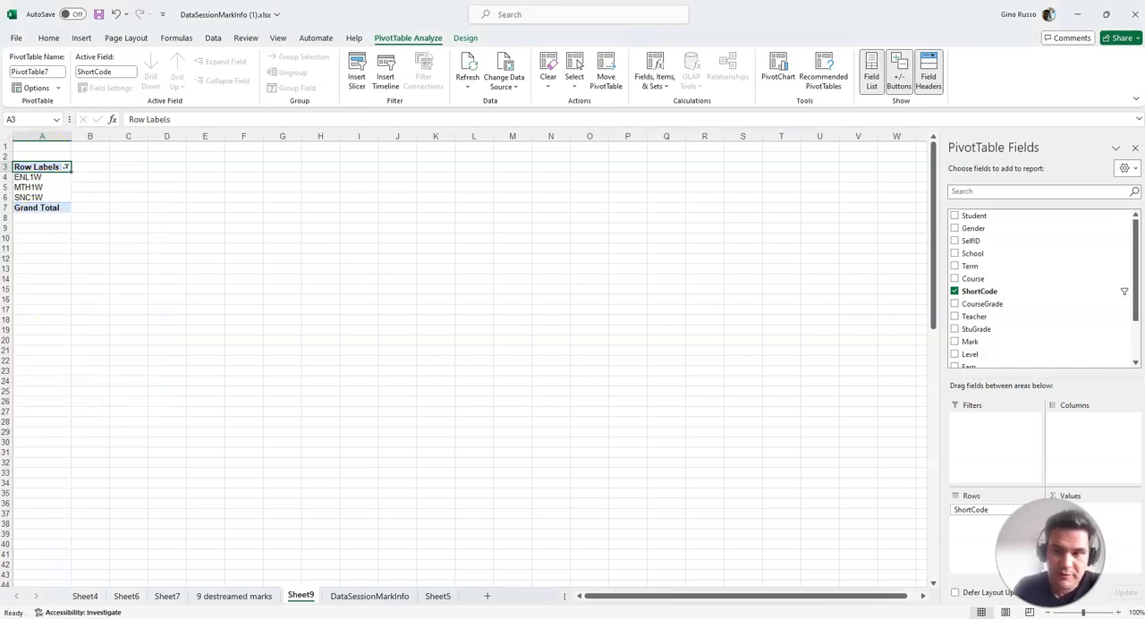
Set Level as the PivotTable's column field and add a count of Level as its values
{"action": "left_click", "coordinate": [955, 355]}
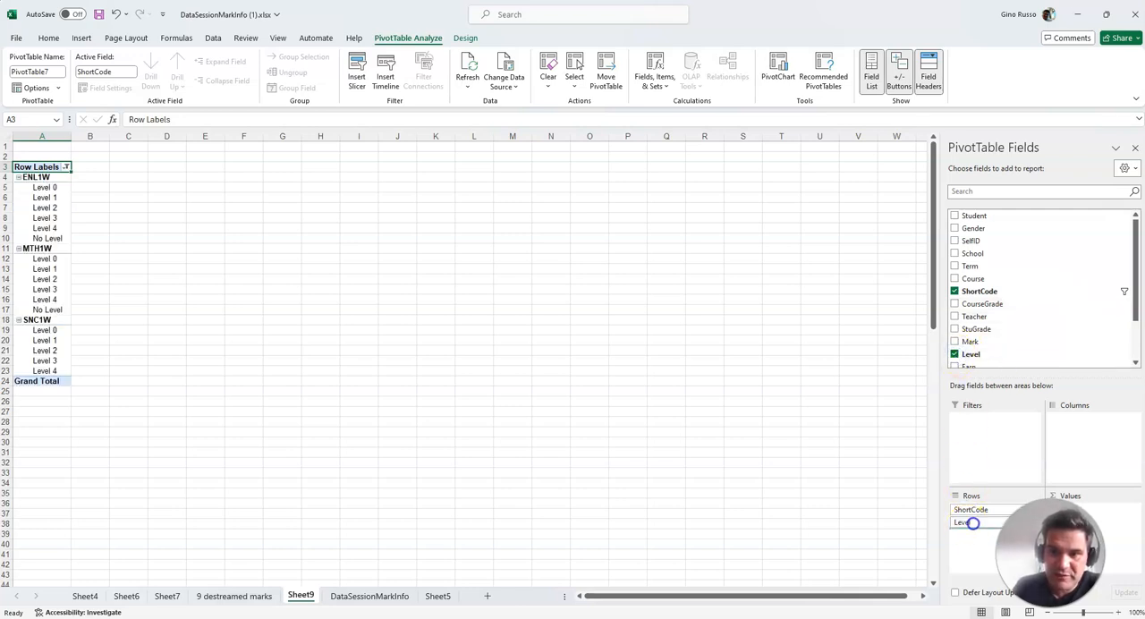
{"action": "left_click_drag", "start_coordinate": [1106, 524], "coordinate": [1108, 526]}
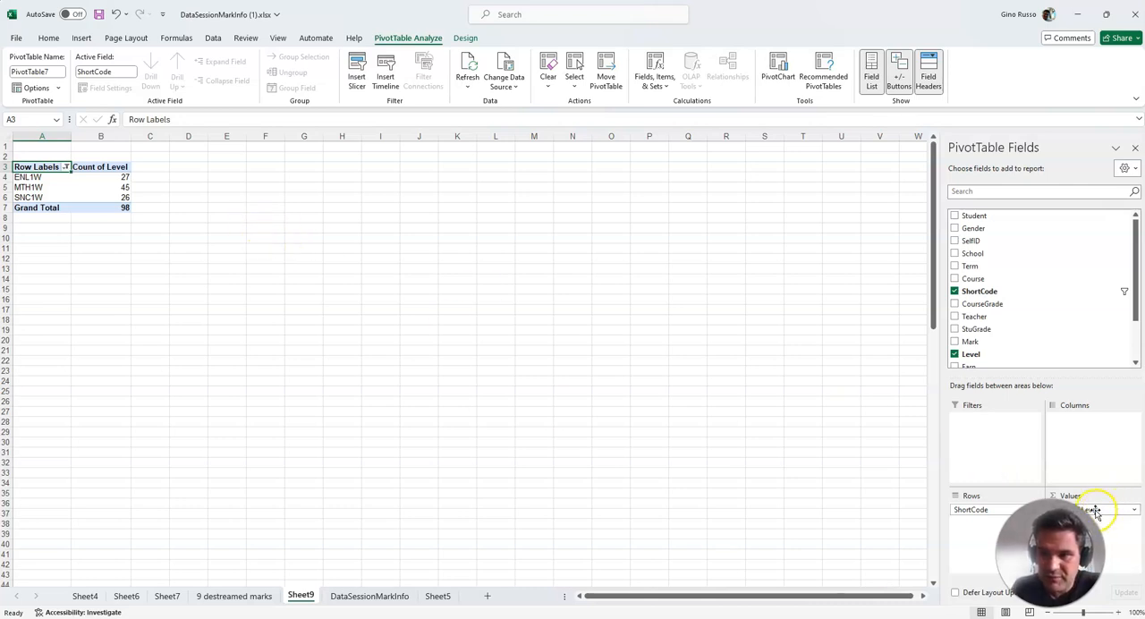
{"action": "left_click_drag", "start_coordinate": [1093, 450], "coordinate": [1092, 441]}
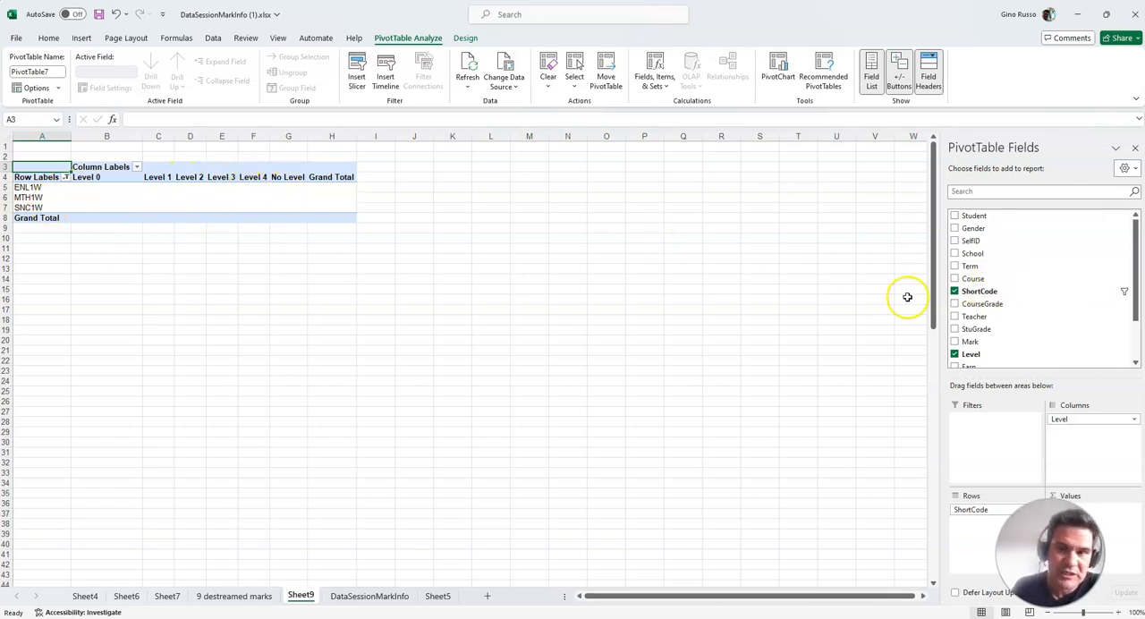
{"action": "left_click_drag", "start_coordinate": [972, 355], "coordinate": [1032, 466]}
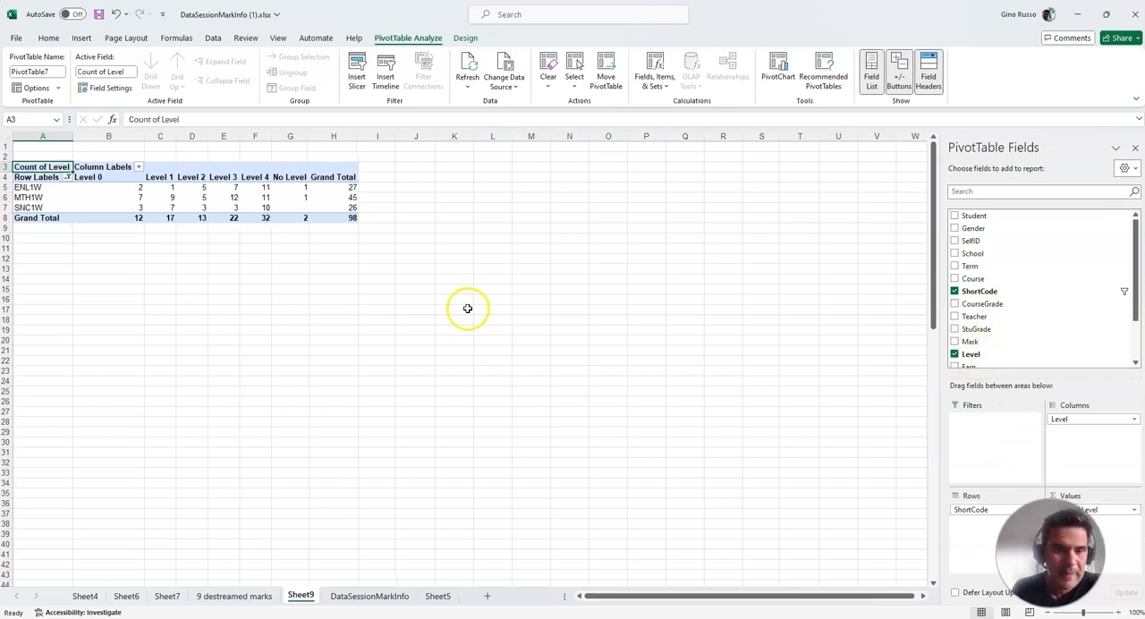
{"action": "left_click", "coordinate": [129, 188]}
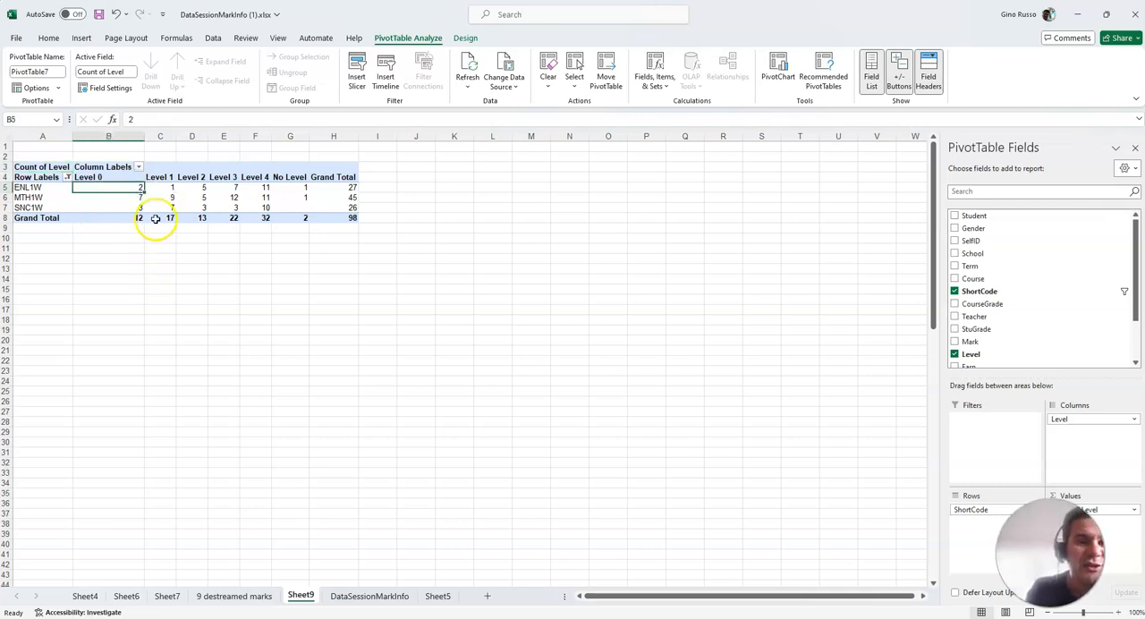
{"action": "left_click", "coordinate": [164, 187]}
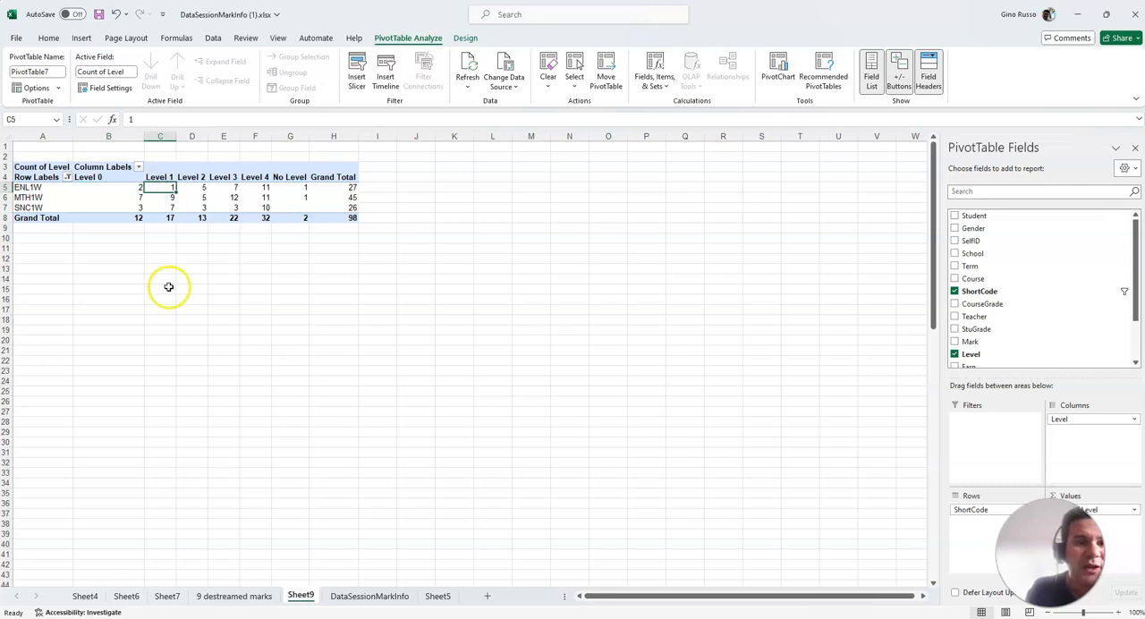
{"action": "left_click", "coordinate": [268, 189]}
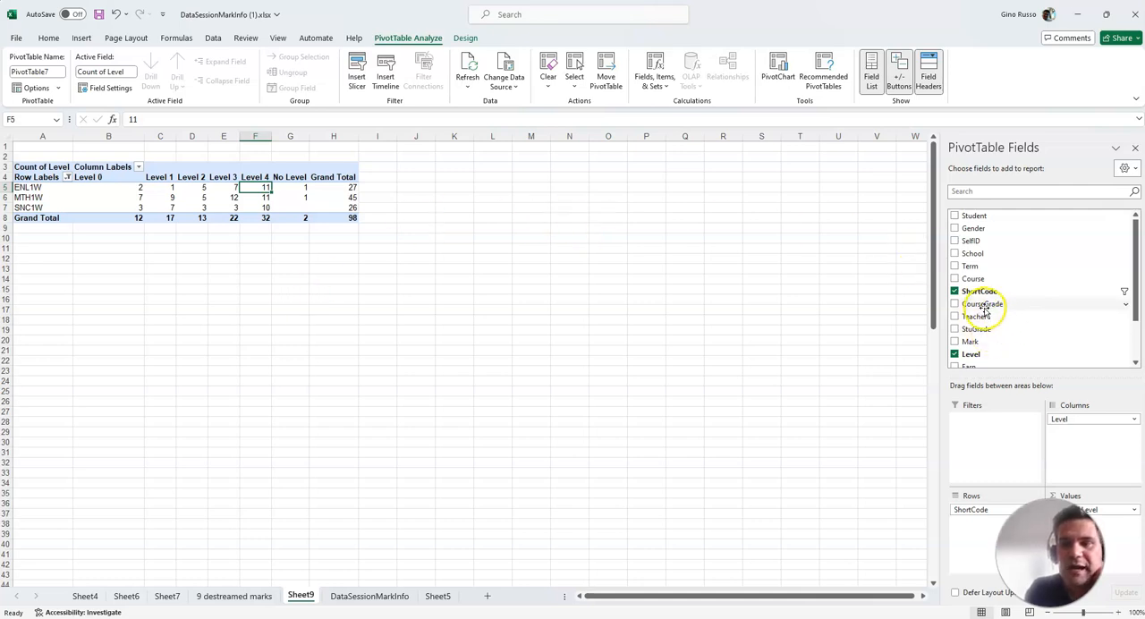
Add Gender as a row field beneath ShortCode and inspect the level counts by gender for ENL1W and MTH1W
{"action": "left_click", "coordinate": [955, 229]}
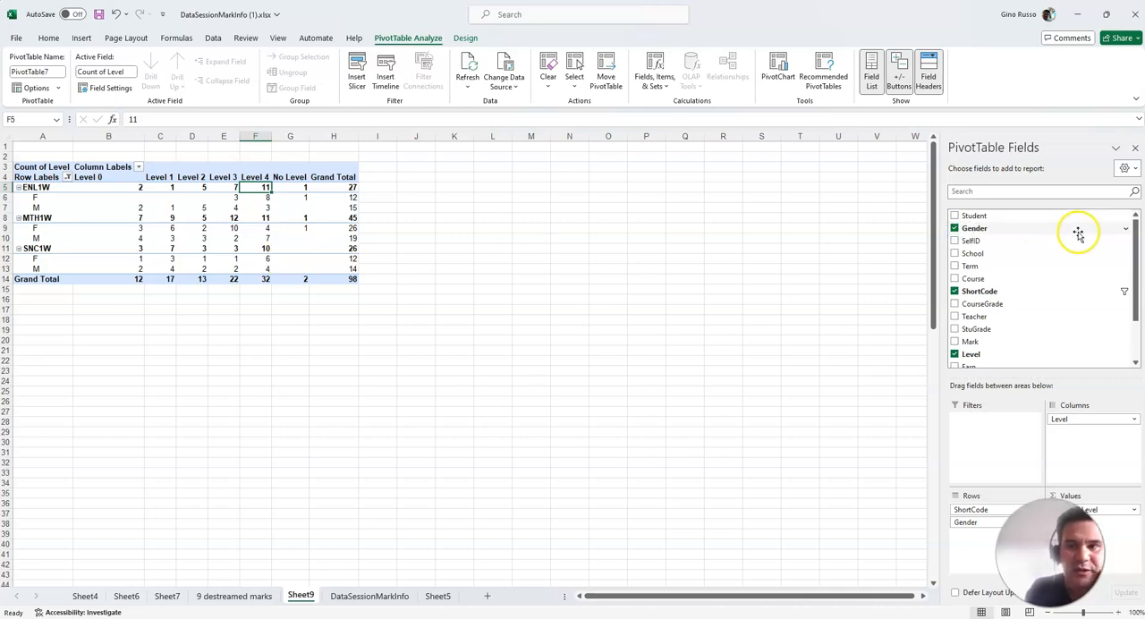
{"action": "left_click", "coordinate": [955, 229]}
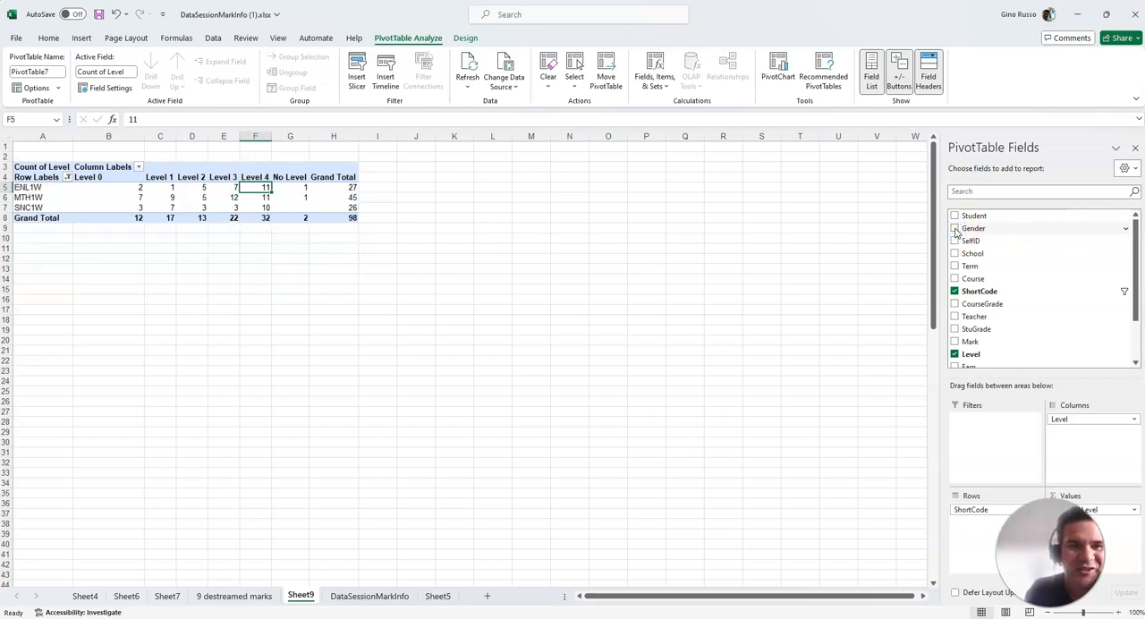
{"action": "left_click", "coordinate": [955, 230]}
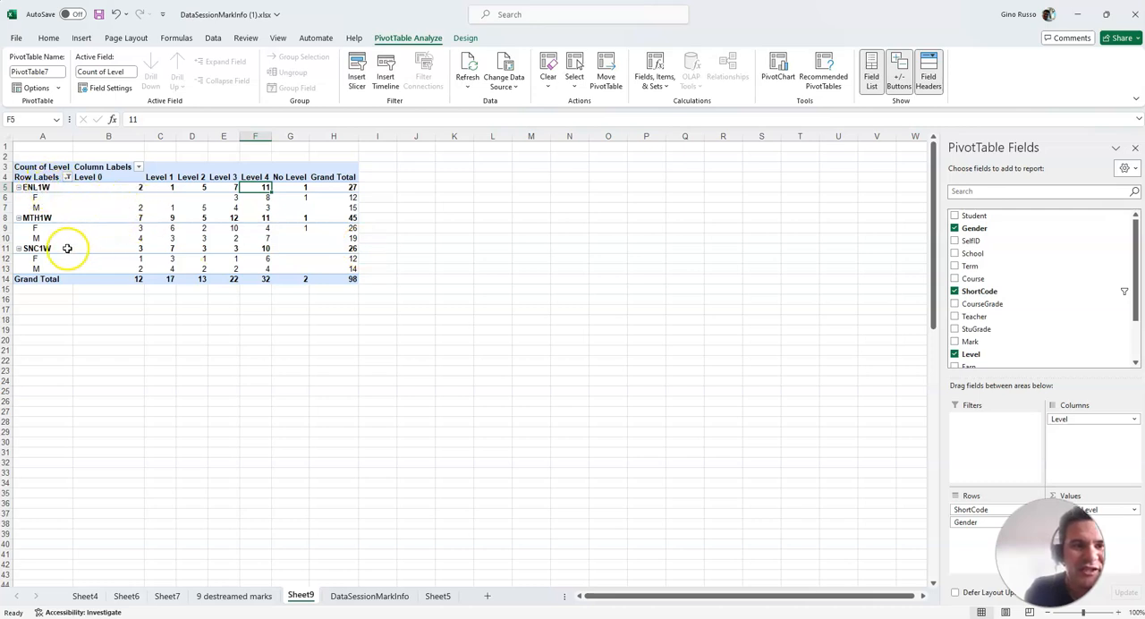
{"action": "left_click_drag", "start_coordinate": [134, 198], "coordinate": [306, 199]}
{"action": "left_click", "coordinate": [135, 197]}
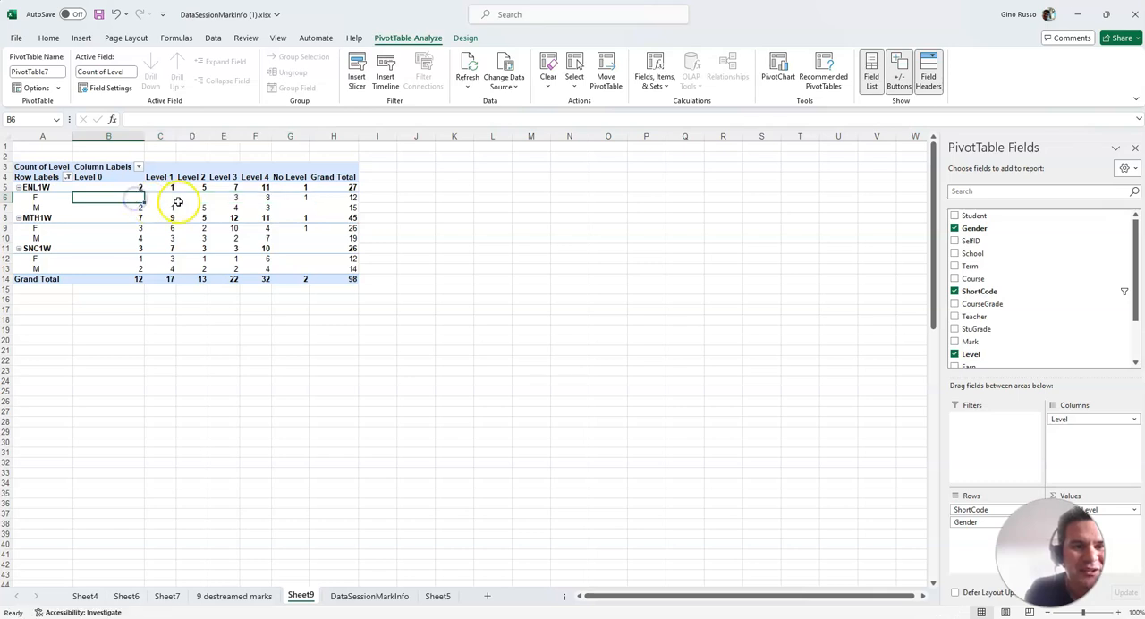
{"action": "left_click", "coordinate": [166, 201]}
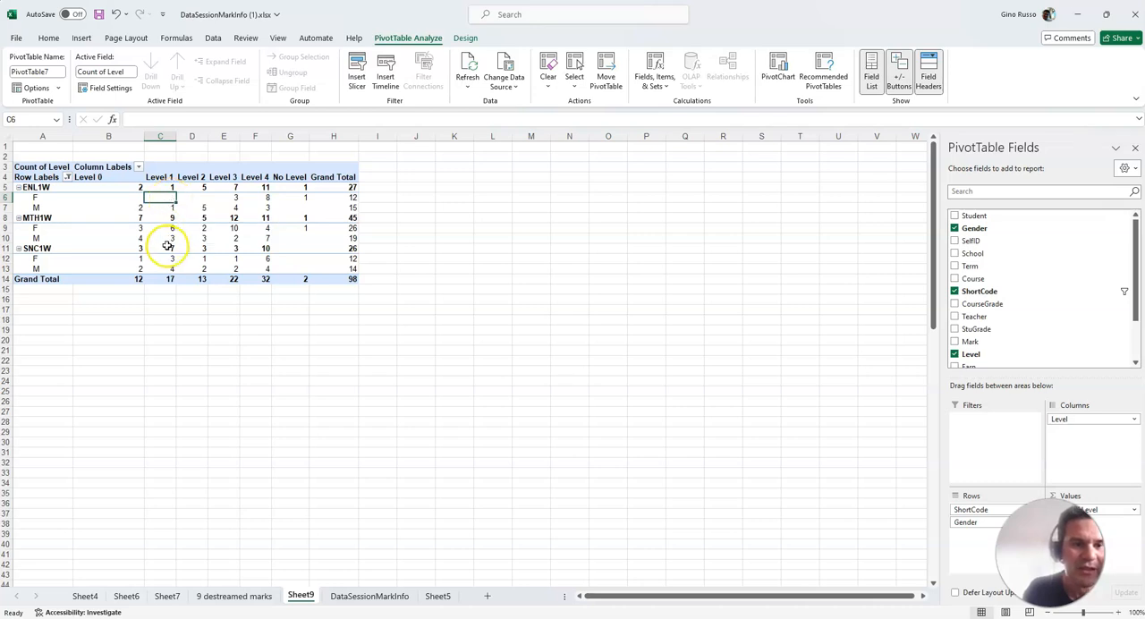
{"action": "left_click", "coordinate": [172, 239]}
{"action": "left_click", "coordinate": [172, 228]}
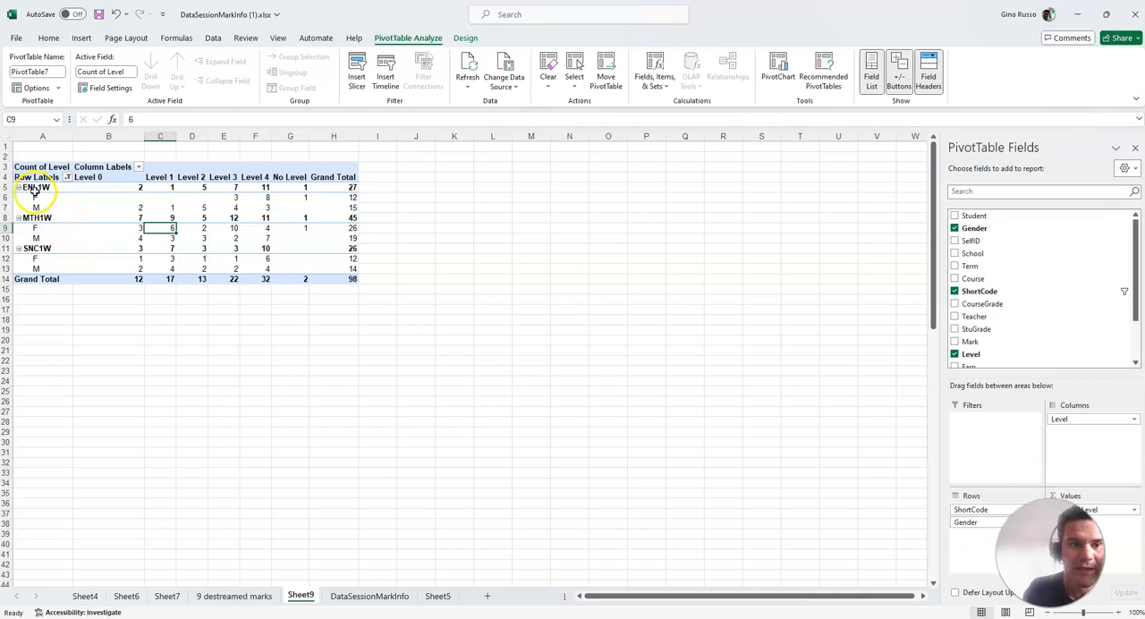
Insert a clustered column PivotChart from the PivotTable and enlarge it well beyond its default size
{"action": "left_click_drag", "start_coordinate": [36, 184], "coordinate": [149, 254]}
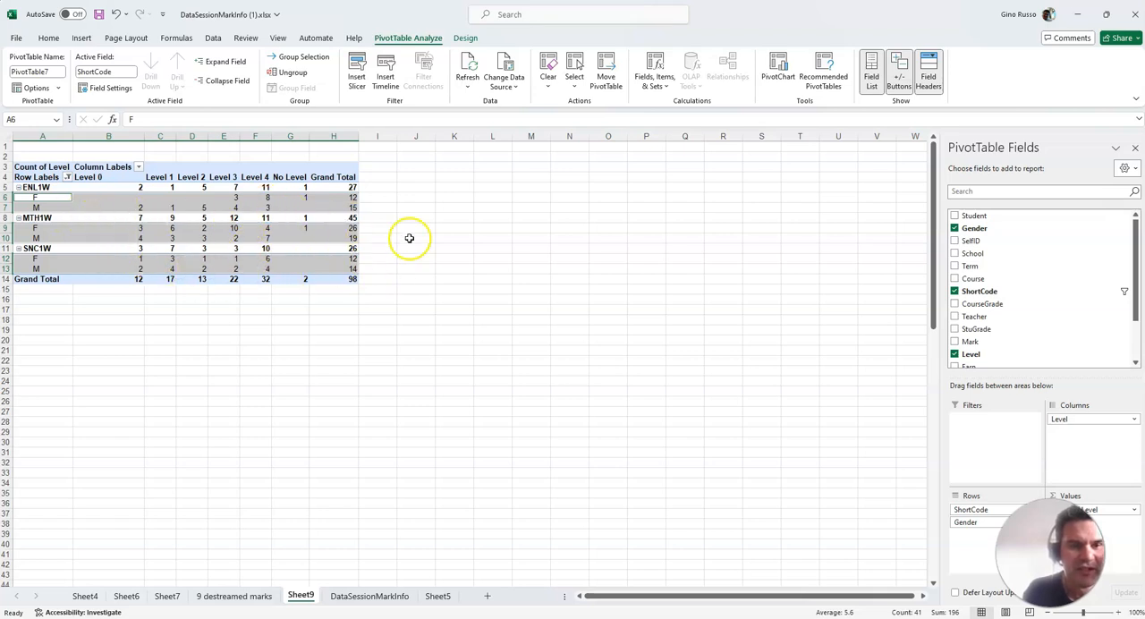
{"action": "left_click", "coordinate": [82, 37]}
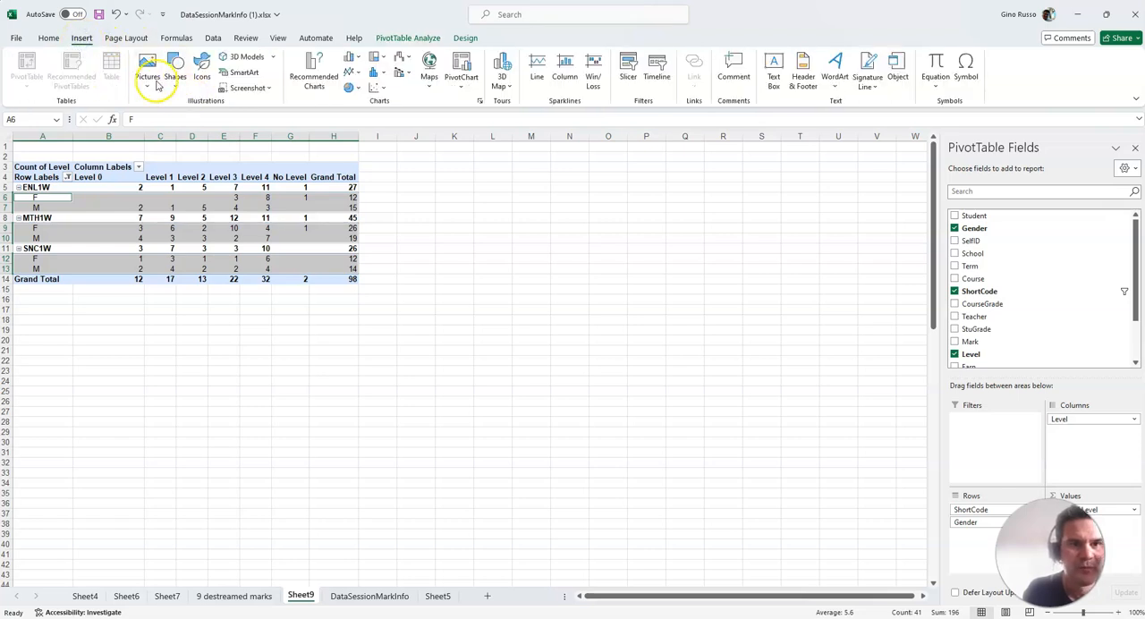
{"action": "left_click", "coordinate": [314, 78]}
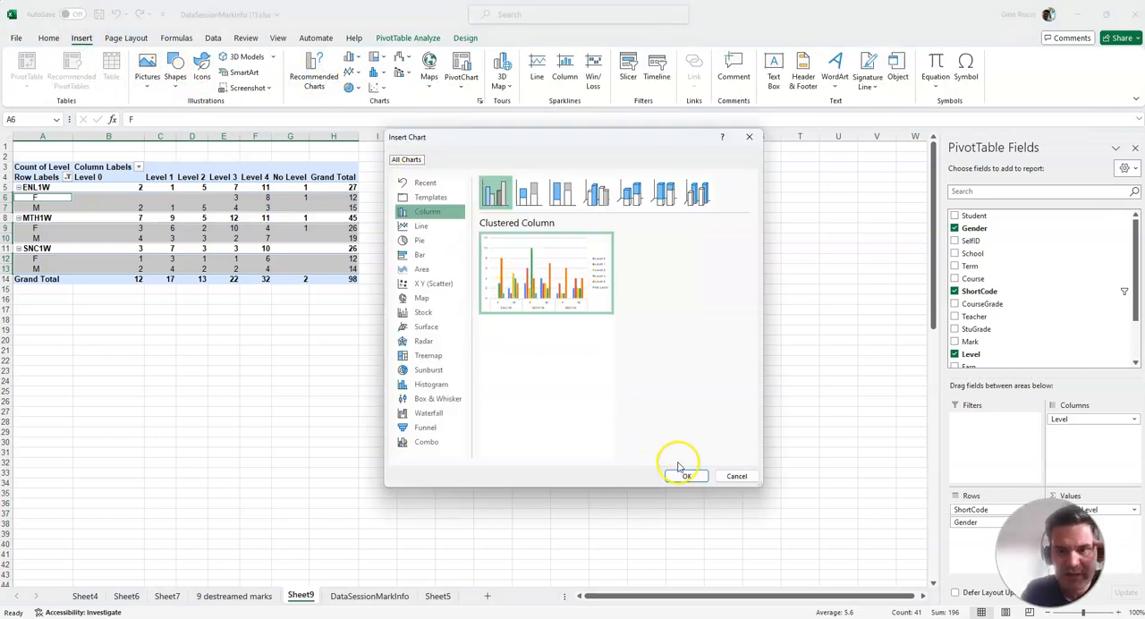
{"action": "left_click", "coordinate": [680, 472]}
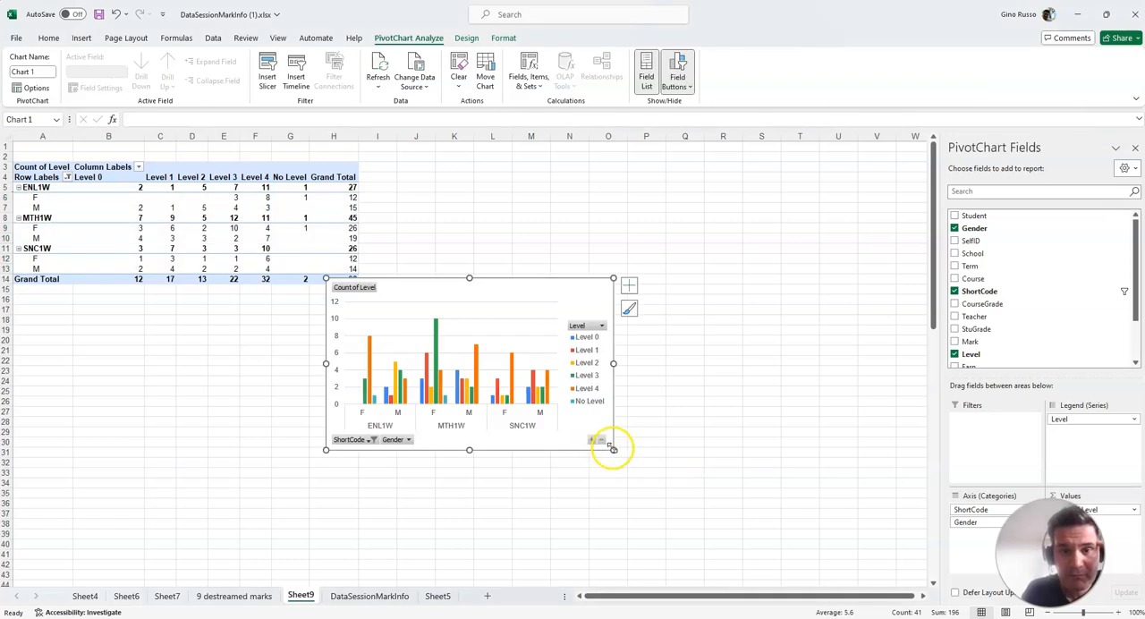
{"action": "left_click_drag", "start_coordinate": [613, 451], "coordinate": [777, 534]}
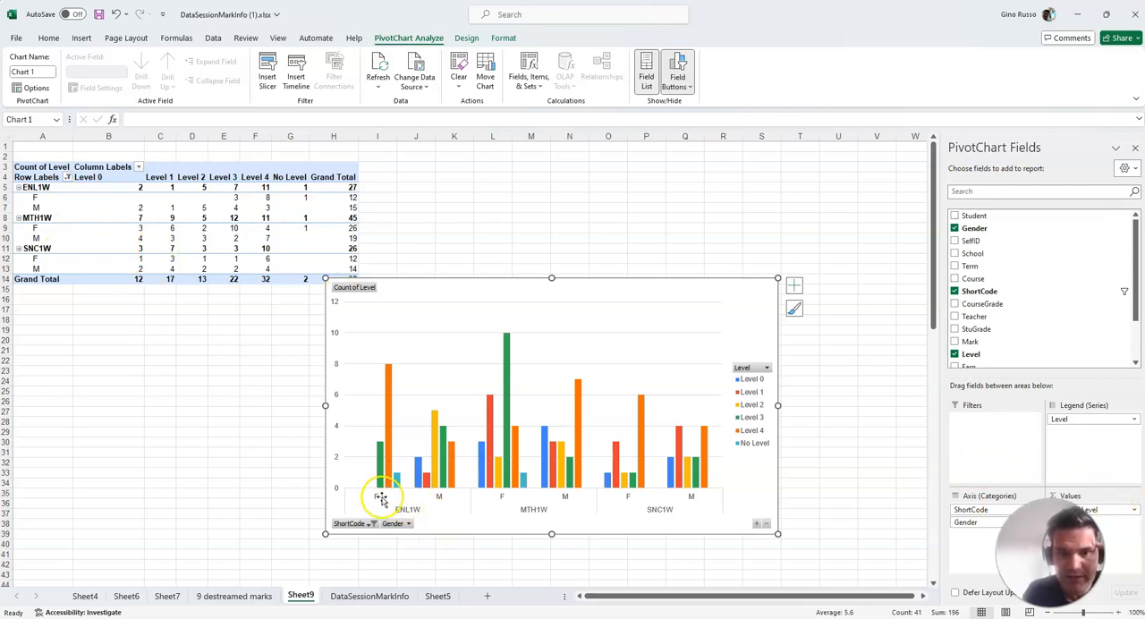
Try Gender as a second legend field below Level, and take Gender out of the PivotChart
{"action": "left_click_drag", "start_coordinate": [971, 526], "coordinate": [1096, 445]}
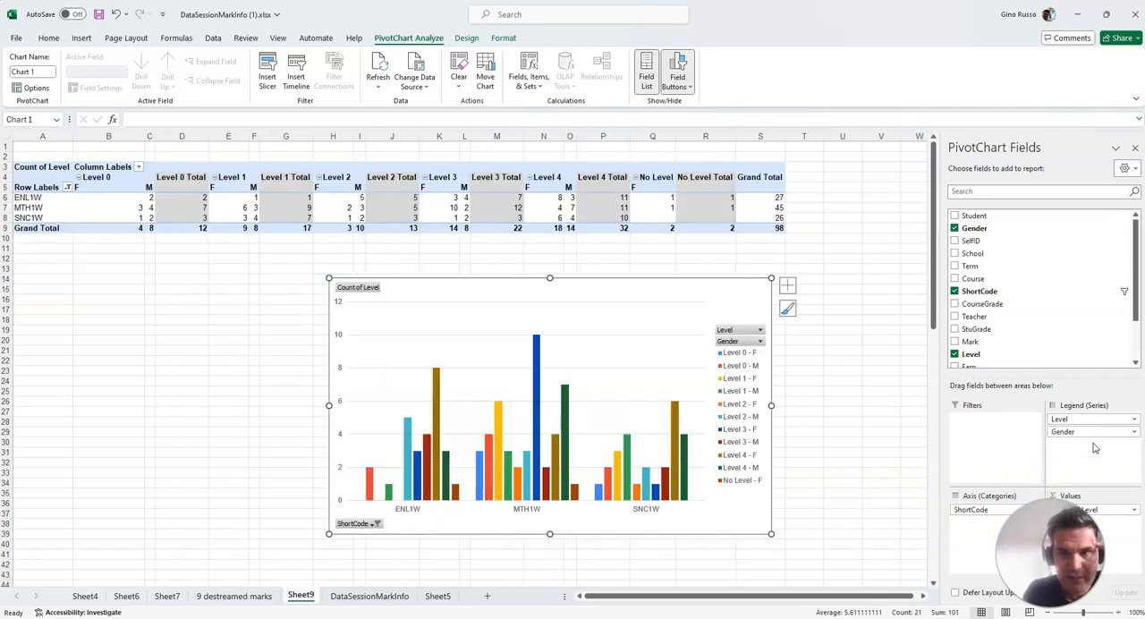
{"action": "left_click_drag", "start_coordinate": [985, 529], "coordinate": [1074, 426]}
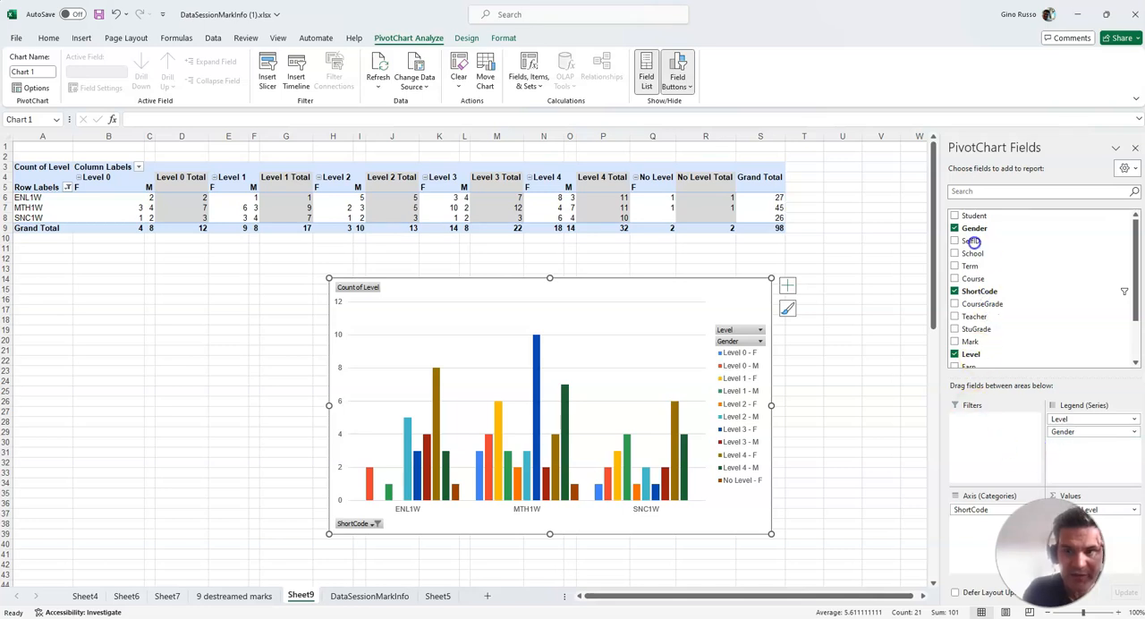
{"action": "left_click", "coordinate": [955, 228]}
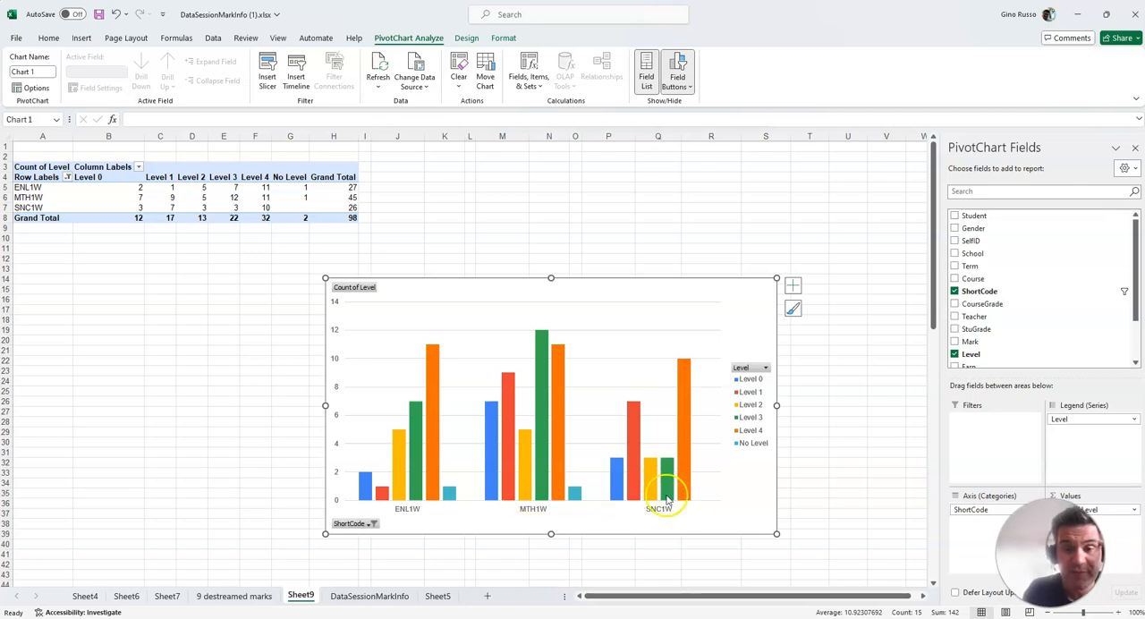
{"action": "mouse_move", "coordinate": [657, 470]}
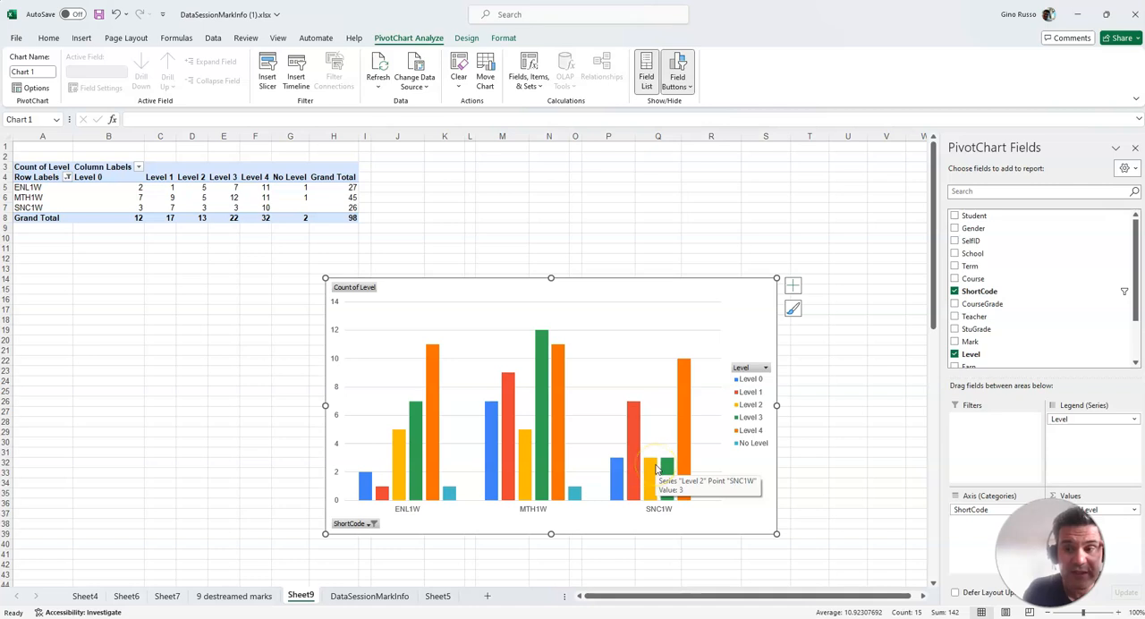